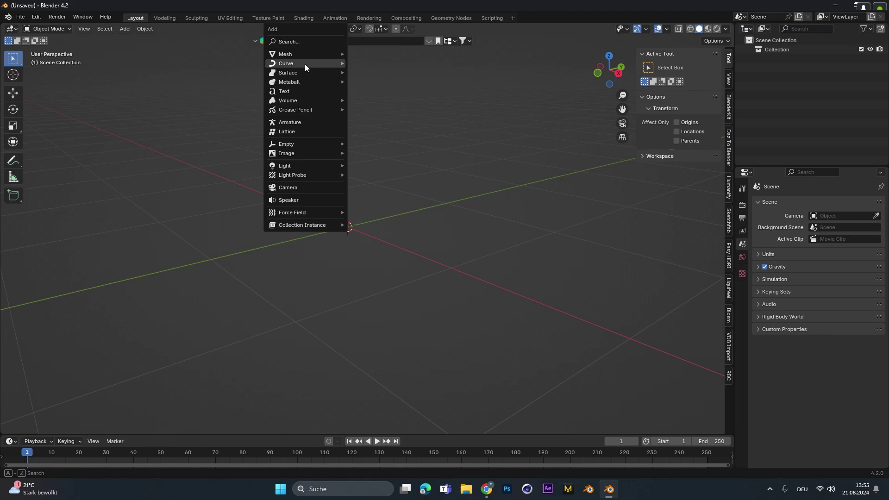
# Step: Add a 2 m plane and subdivide it twice, the second time with many more cuts
pyautogui.moveTo(306, 54)
pyautogui.click(365, 52)
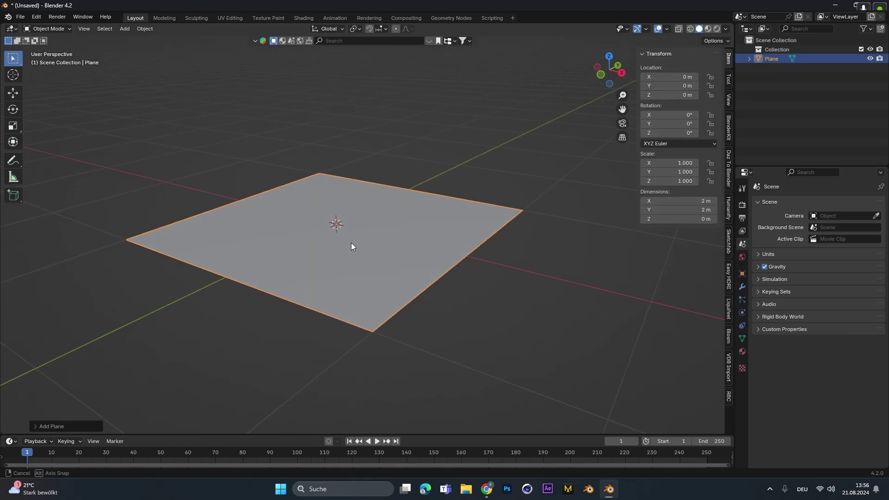
pyautogui.press('Tab')
pyautogui.moveTo(315, 228); pyautogui.dragTo(319, 207, button='middle')
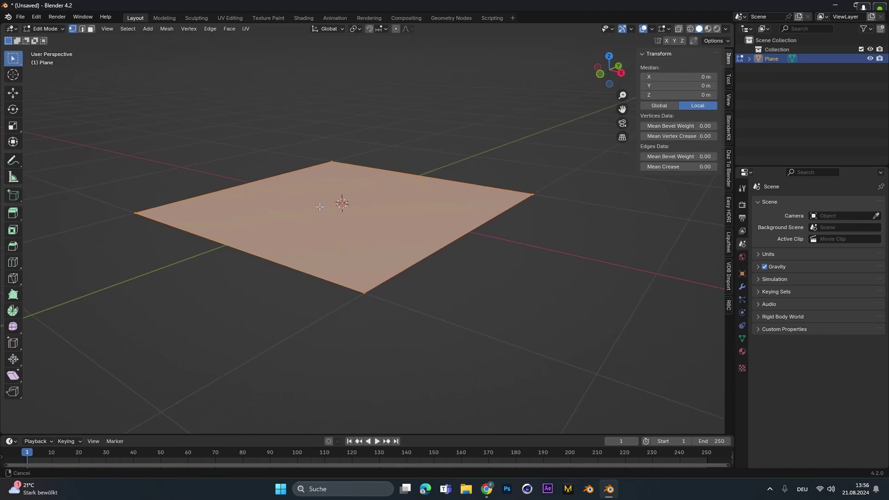
pyautogui.rightClick(304, 183)
pyautogui.click(304, 184)
pyautogui.rightClick(304, 183)
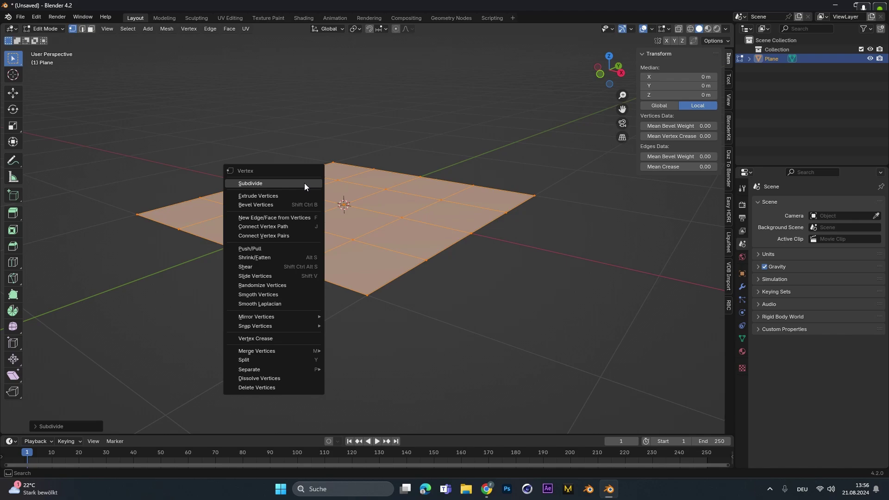
pyautogui.click(304, 184)
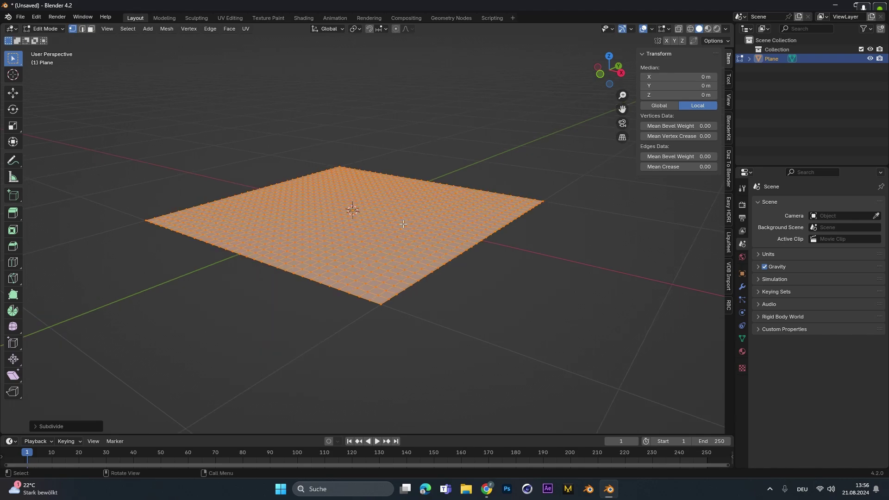
pyautogui.moveTo(310, 205); pyautogui.dragTo(374, 209, button='middle')
# Step: Add a UV sphere and scale it down to about a fifth, roughly 0.383 m
pyautogui.hotkey('shift', 'a')
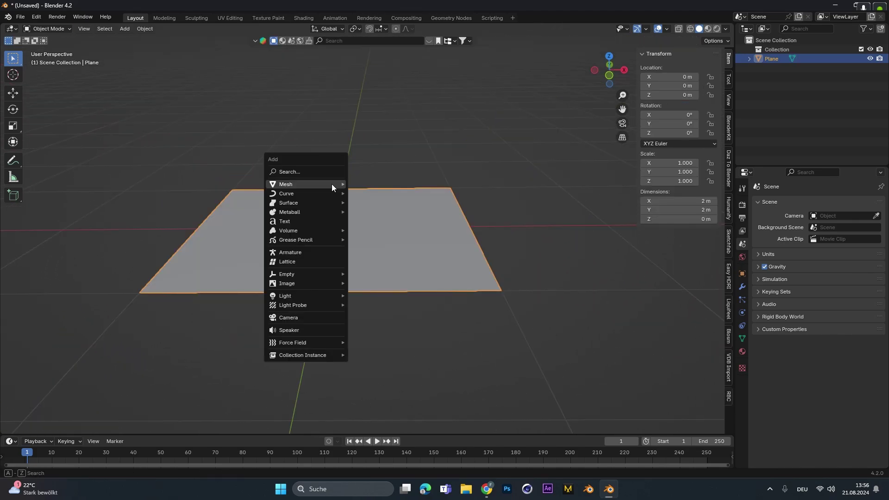
pyautogui.moveTo(331, 185)
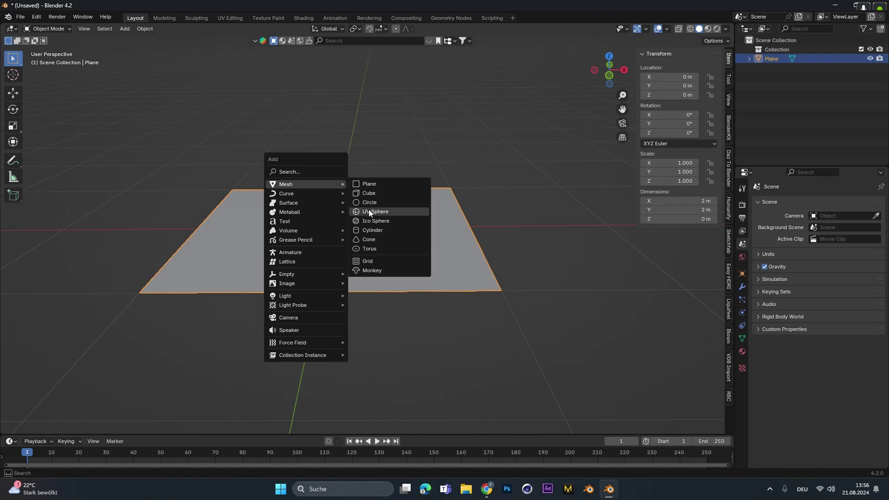
pyautogui.click(368, 211)
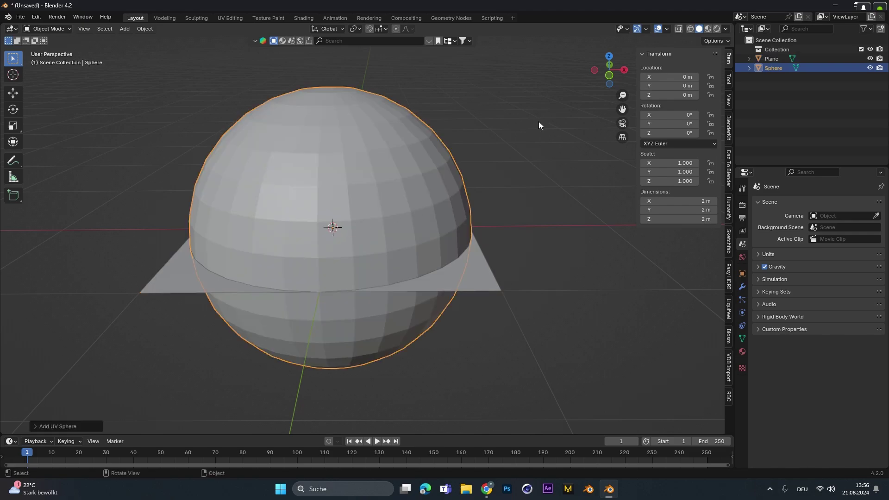
pyautogui.press('s')
pyautogui.click(371, 206)
pyautogui.scroll(5, 348, 244)
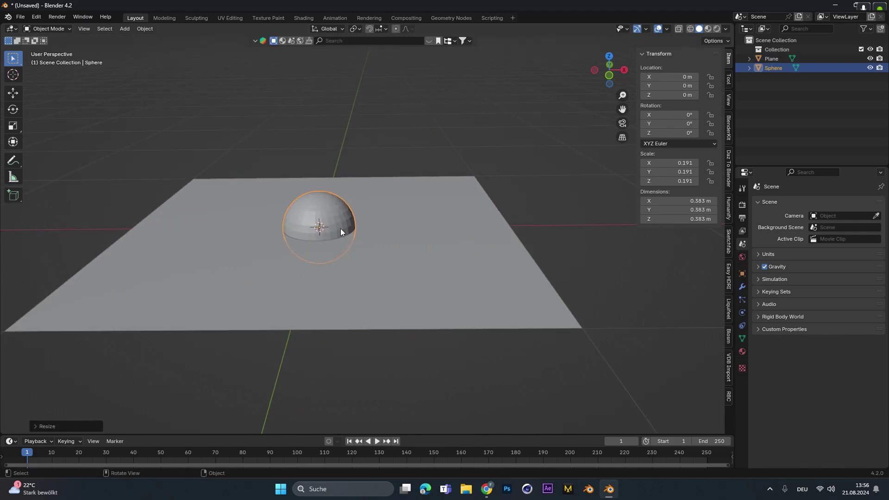
pyautogui.moveTo(452, 271); pyautogui.dragTo(442, 249, button='middle')
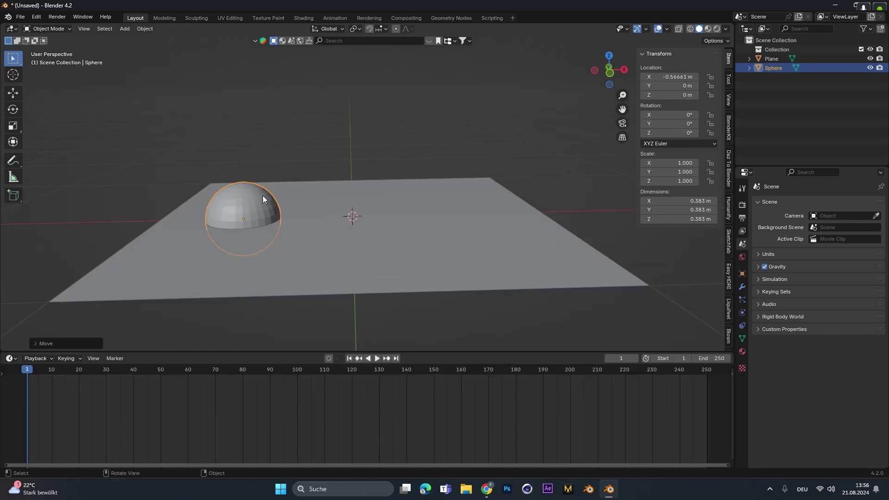
# Step: Keyframe the sphere at frame 1 and at X 0.627 m on frame 60, then play it back
pyautogui.press('i')
pyautogui.moveTo(29, 369); pyautogui.dragTo(190, 375)
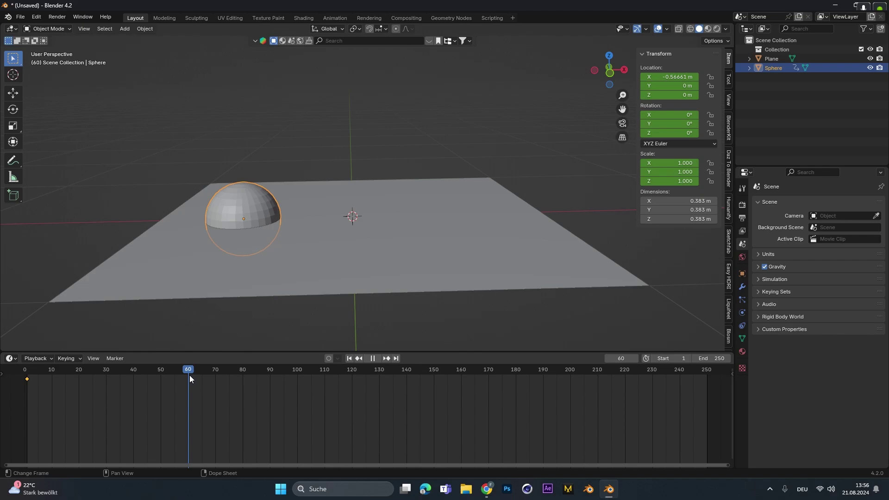
pyautogui.press('g')
pyautogui.press('y')
pyautogui.press('x')
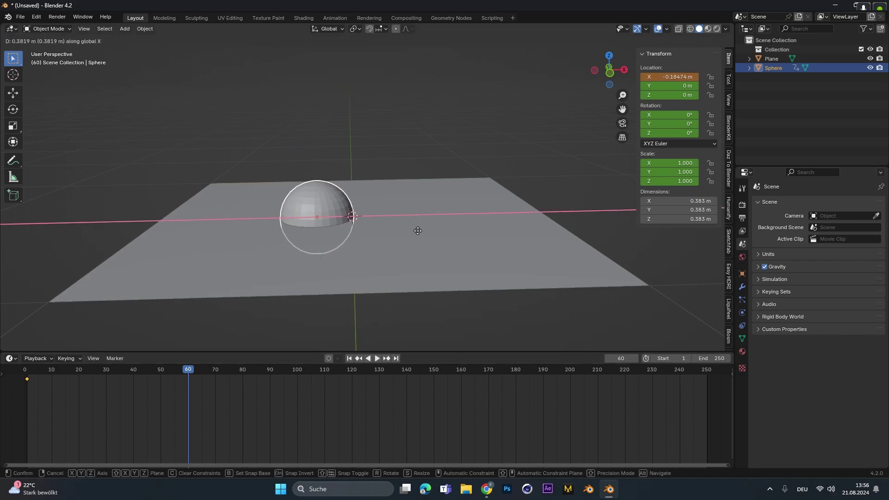
pyautogui.click(456, 218)
pyautogui.press('i')
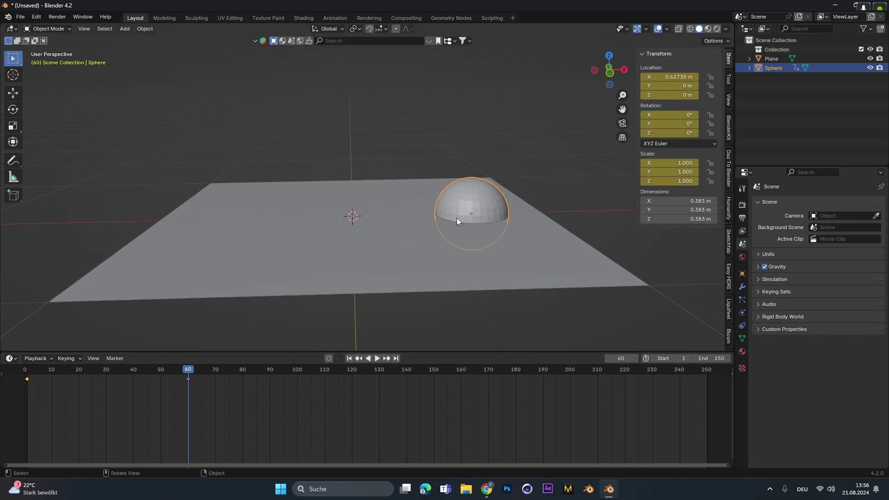
pyautogui.click(349, 359)
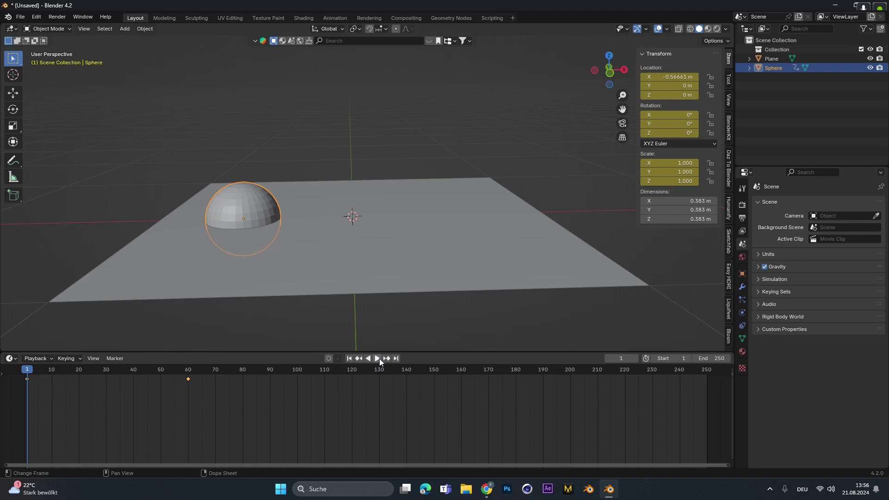
pyautogui.click(377, 359)
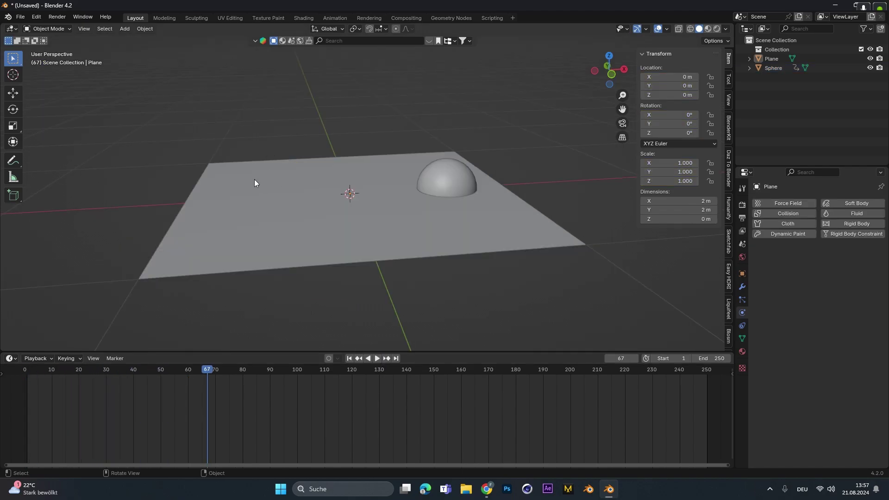
# Step: Add Dynamic Paint physics to the plane and make it a canvas
pyautogui.click(255, 183)
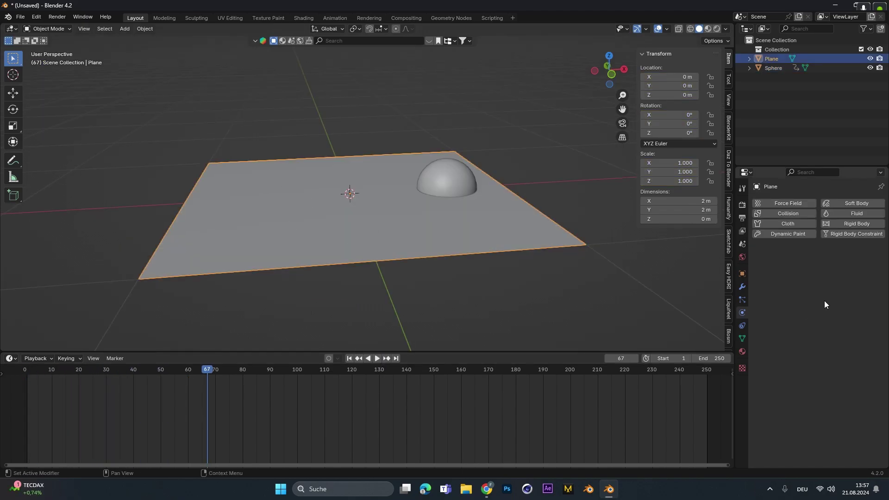
pyautogui.click(790, 236)
pyautogui.moveTo(343, 190); pyautogui.dragTo(340, 178, button='middle')
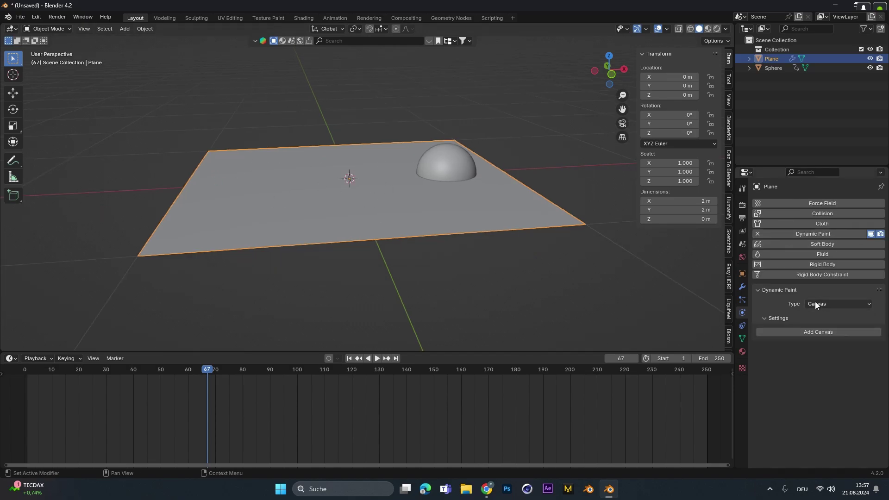
pyautogui.click(829, 330)
# Step: Set the canvas surface type to Weight
pyautogui.scroll(-4, 810, 339)
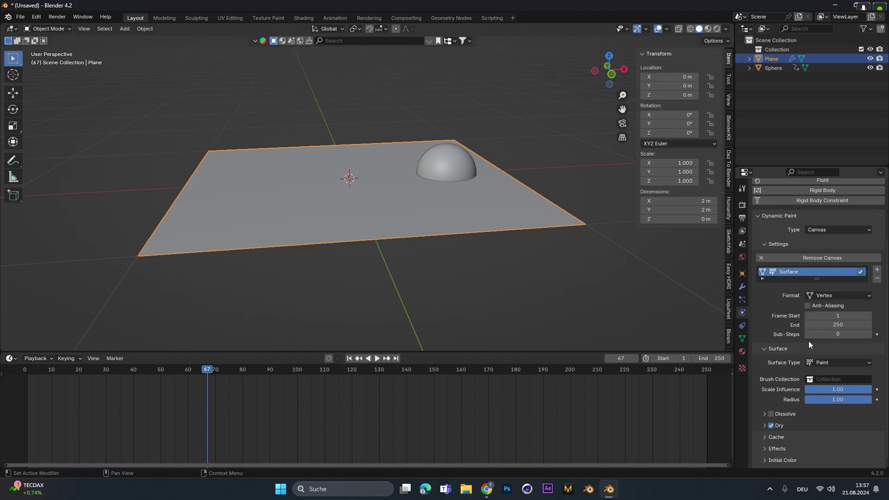
pyautogui.scroll(-1, 809, 341)
pyautogui.click(822, 354)
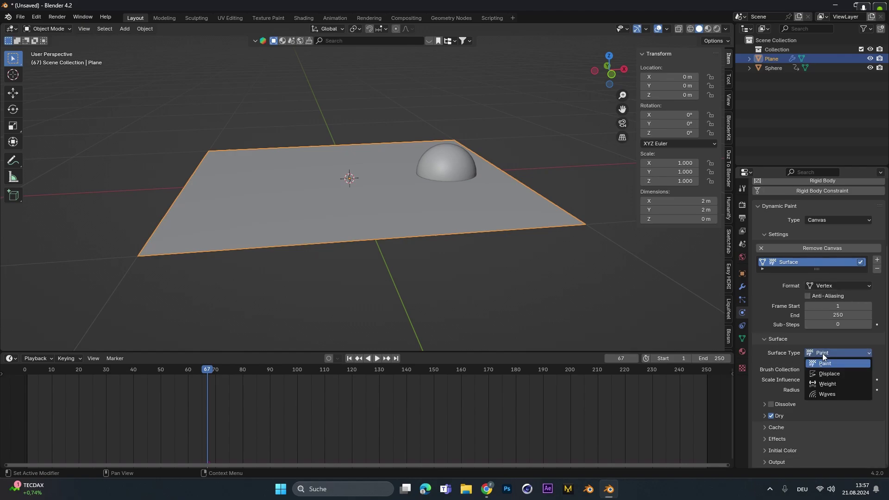
pyautogui.click(828, 384)
pyautogui.moveTo(403, 204); pyautogui.dragTo(411, 199, button='middle')
pyautogui.scroll(2, 410, 198)
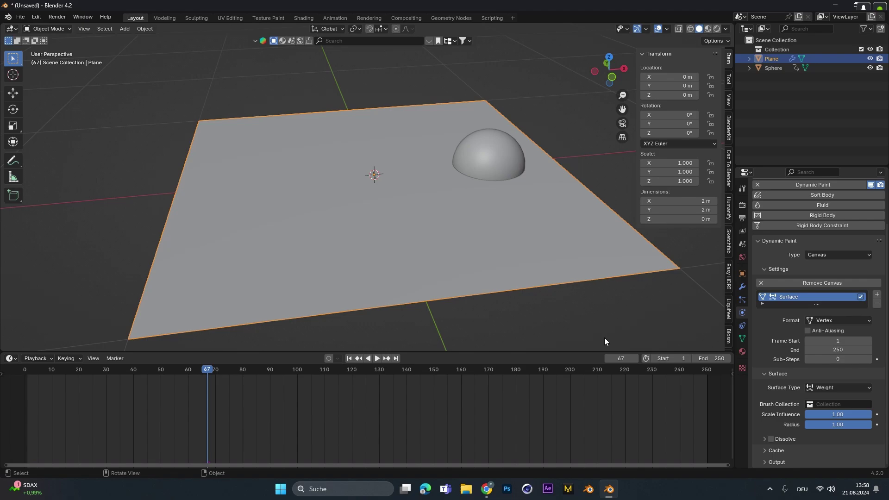
pyautogui.keyDown('shift'); pyautogui.moveTo(605, 341); pyautogui.dragTo(613, 341, button='middle'); pyautogui.keyUp('shift')
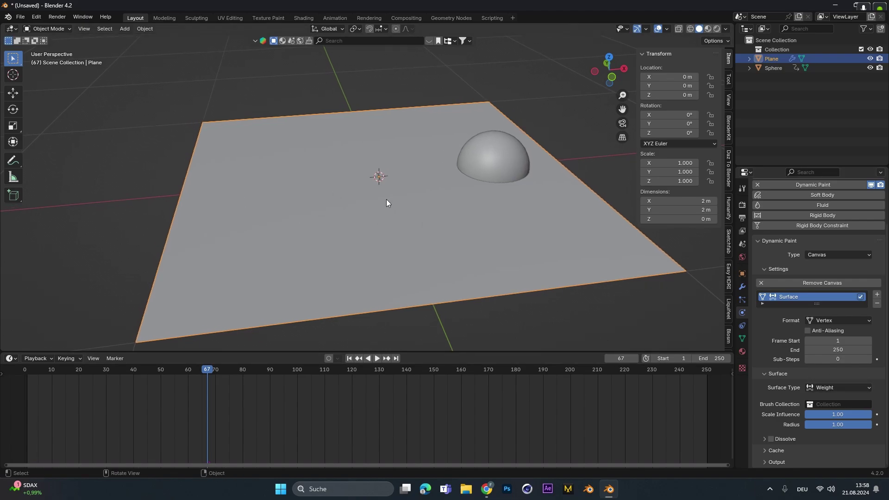
pyautogui.moveTo(404, 197)
pyautogui.mouseDown(button='middle')
pyautogui.moveTo(403, 221)
pyautogui.moveTo(420, 202)
pyautogui.mouseUp(button='middle')
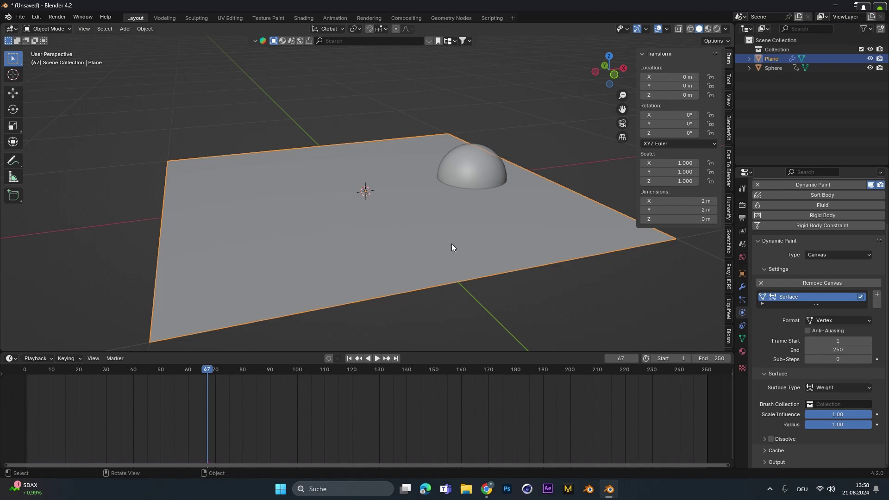
# Step: Give the sphere Dynamic Paint of type Brush and add the brush
pyautogui.moveTo(451, 244); pyautogui.dragTo(467, 204, button='middle')
pyautogui.click(484, 165)
pyautogui.click(789, 234)
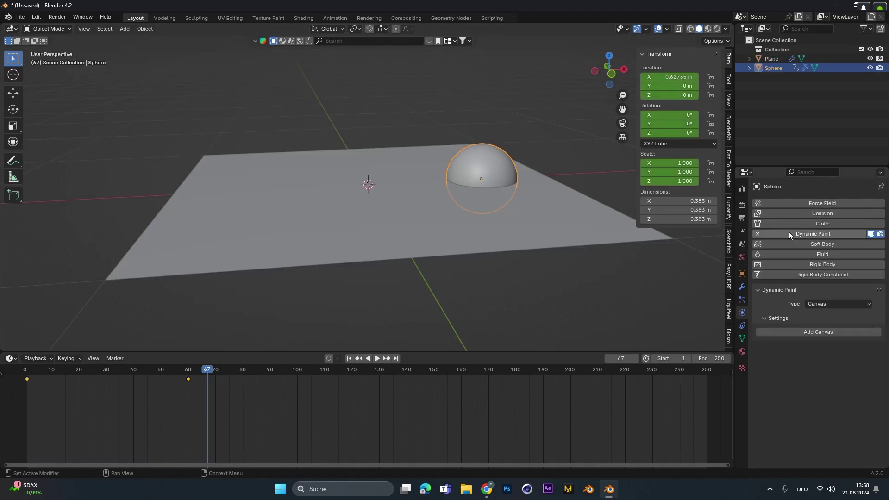
pyautogui.click(822, 303)
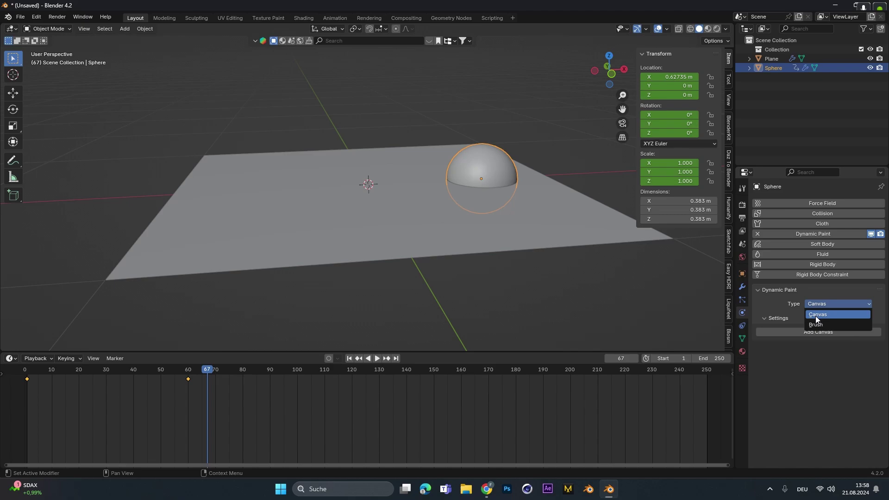
pyautogui.click(823, 323)
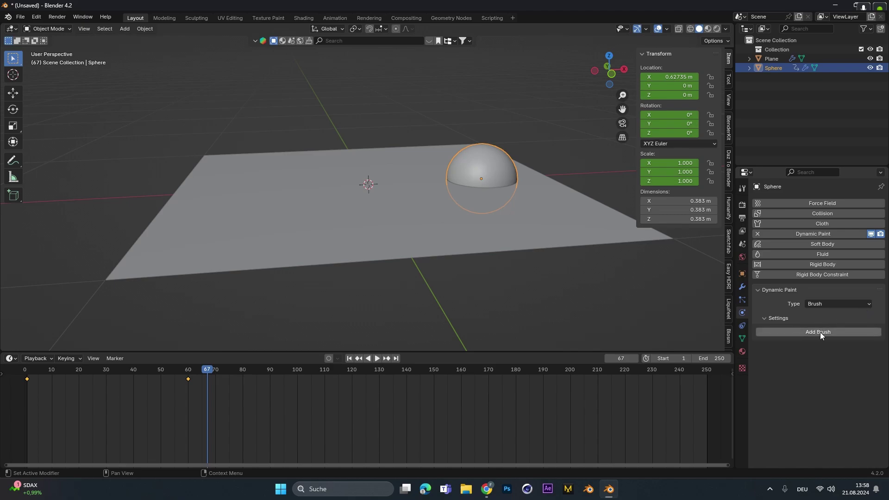
pyautogui.click(820, 332)
# Step: Reselect the plane and expand its canvas Cache settings
pyautogui.click(266, 174)
pyautogui.click(266, 177)
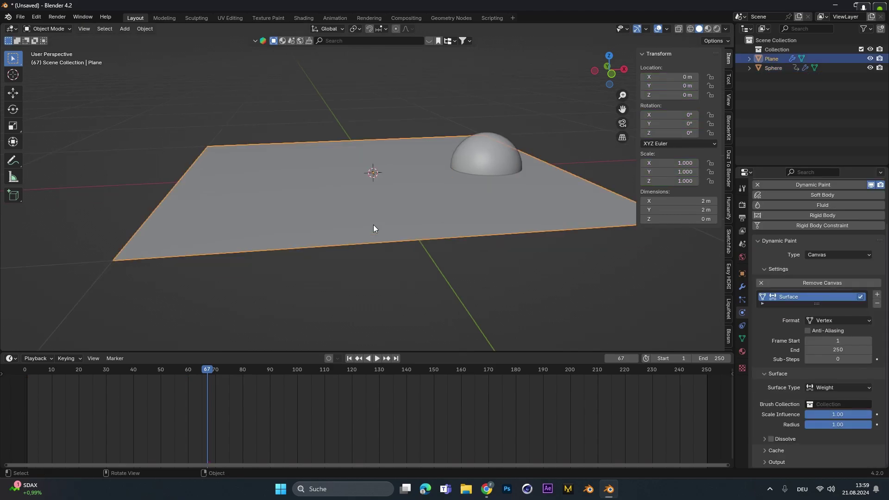
pyautogui.keyDown('shift'); pyautogui.moveTo(373, 224); pyautogui.dragTo(359, 171, button='middle'); pyautogui.keyUp('shift')
pyautogui.click(776, 451)
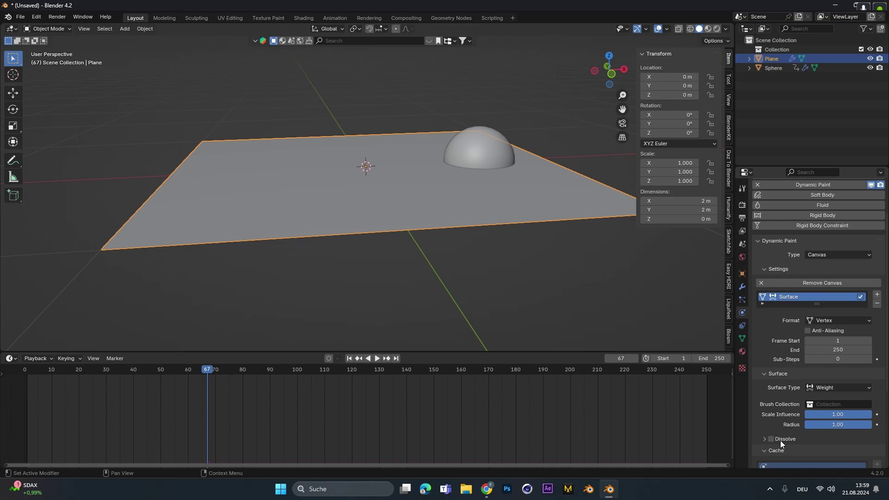
pyautogui.scroll(-5, 780, 441)
pyautogui.scroll(-1, 833, 426)
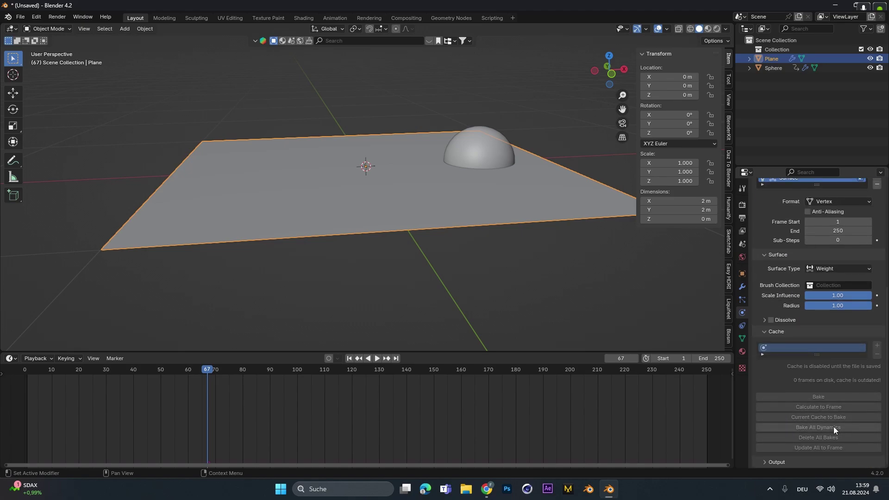
pyautogui.moveTo(407, 180); pyautogui.dragTo(373, 160, button='middle')
pyautogui.moveTo(447, 175); pyautogui.dragTo(325, 126, button='middle')
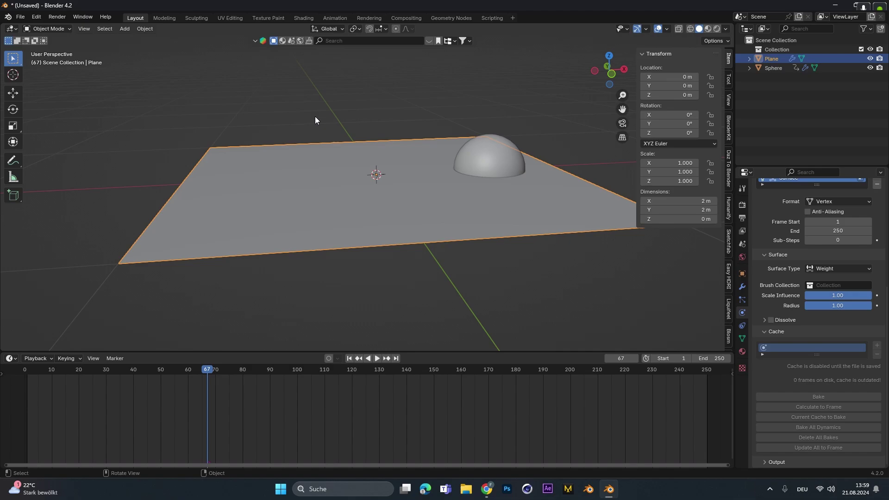
# Step: Save the file and set the canvas end frame to 100
pyautogui.hotkey('ctrl', 's')
pyautogui.moveTo(654, 252); pyautogui.dragTo(588, 252, button='middle')
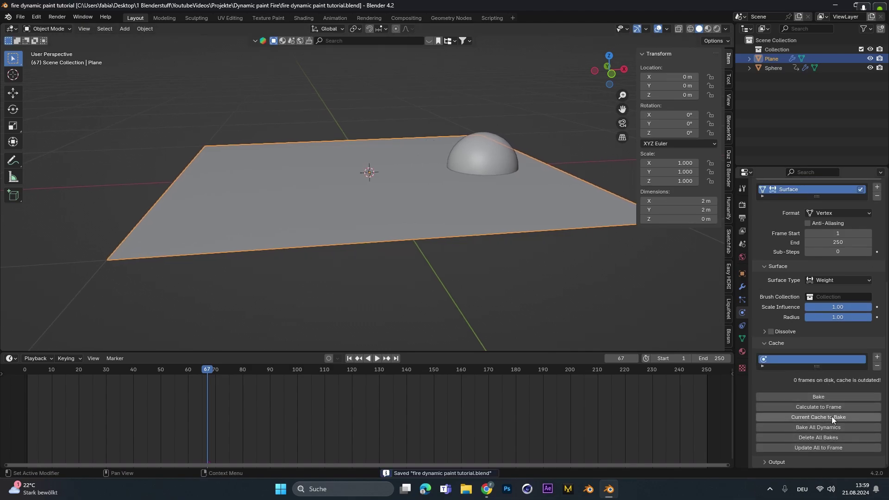
pyautogui.scroll(3, 821, 405)
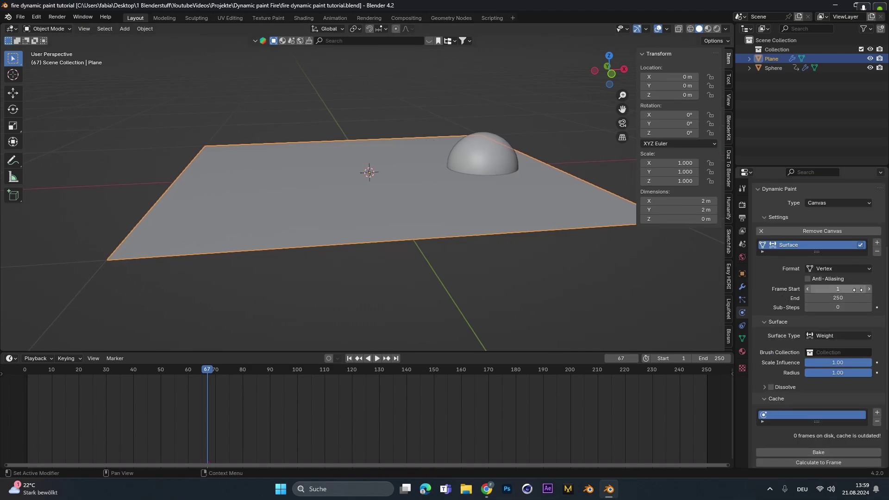
pyautogui.click(841, 298)
pyautogui.write('100')
pyautogui.press('Return')
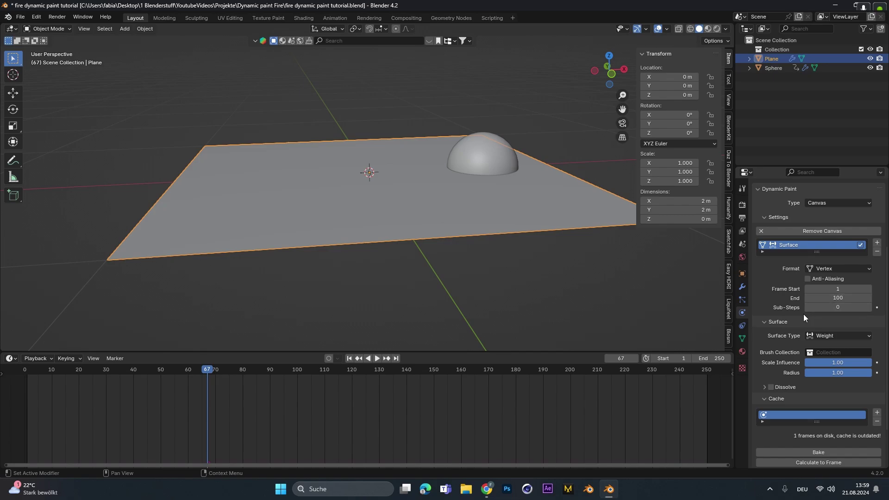
# Step: Bake the Dynamic Paint cache and play back the animation, stopping at frame 39
pyautogui.scroll(-3, 804, 314)
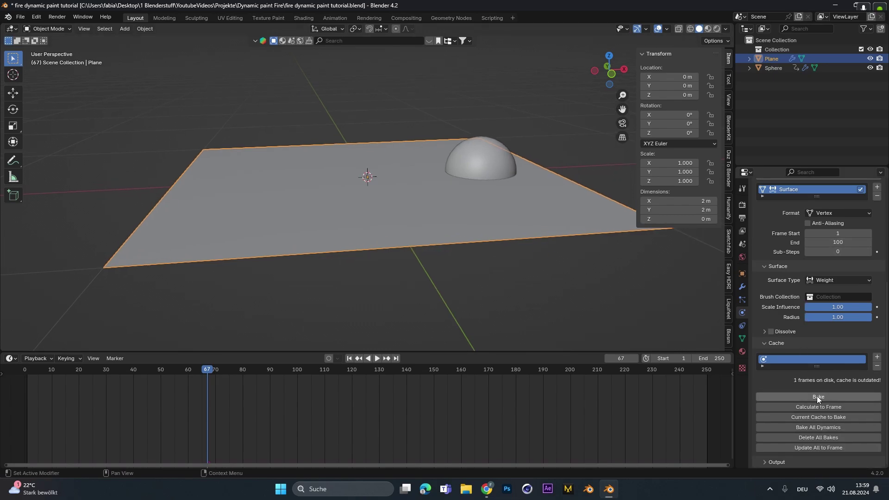
pyautogui.click(817, 396)
pyautogui.click(377, 358)
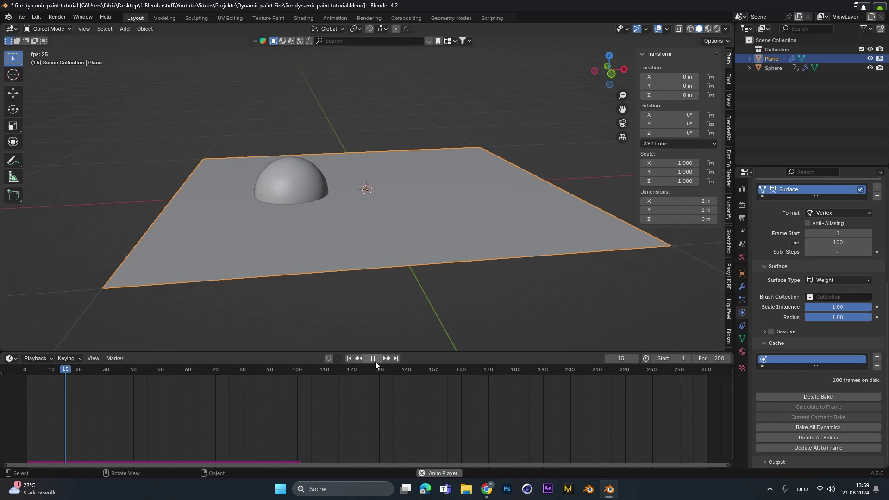
pyautogui.click(375, 361)
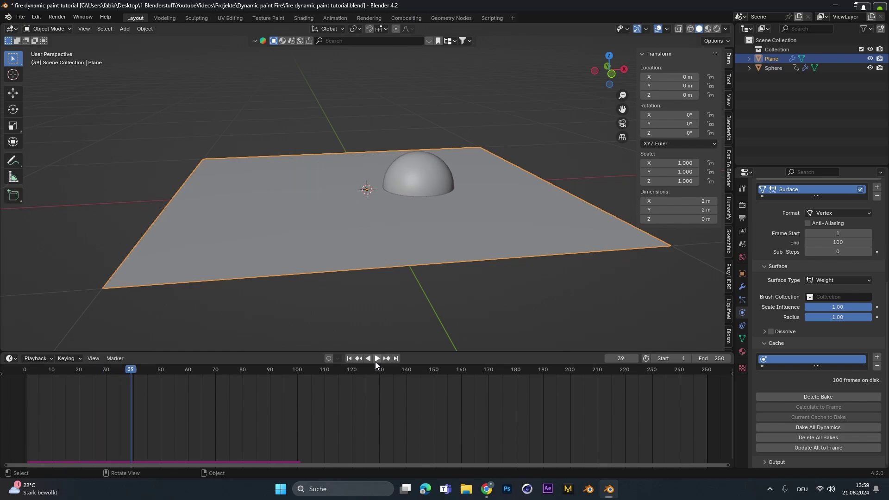
# Step: Switch the plane to Weight Paint mode and play the animation to watch the weights
pyautogui.click(44, 29)
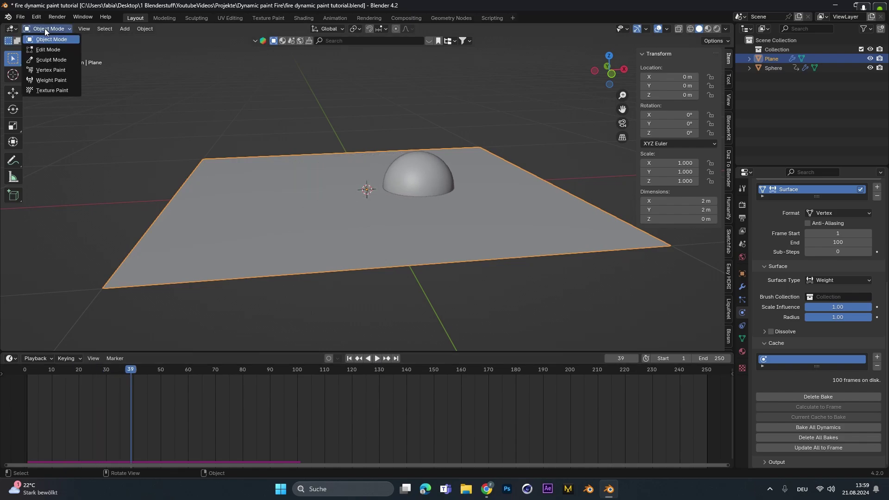
pyautogui.click(52, 81)
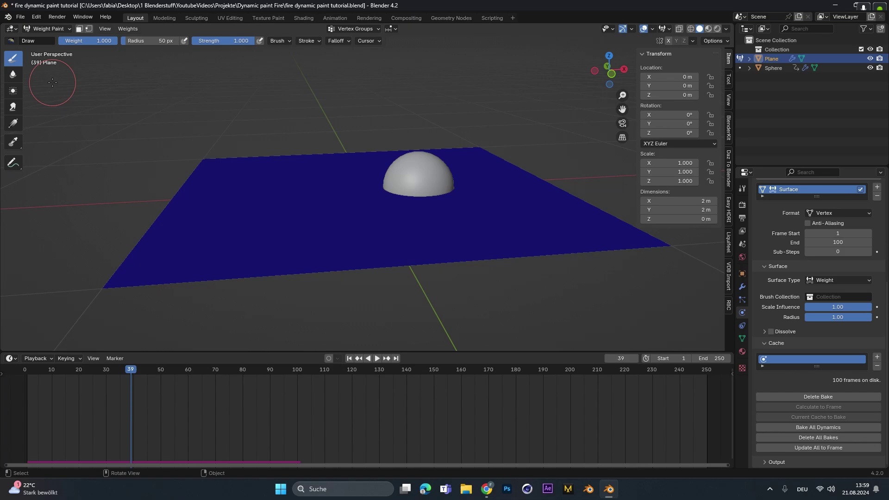
pyautogui.click(377, 358)
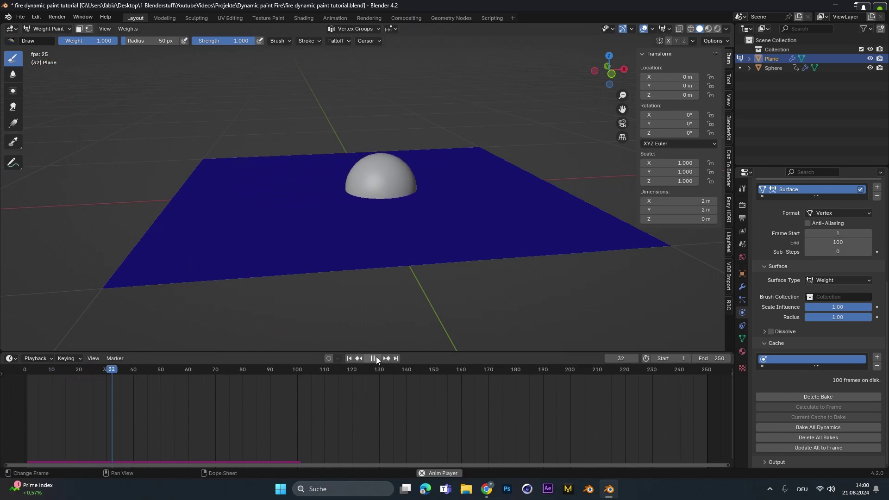
pyautogui.press('space')
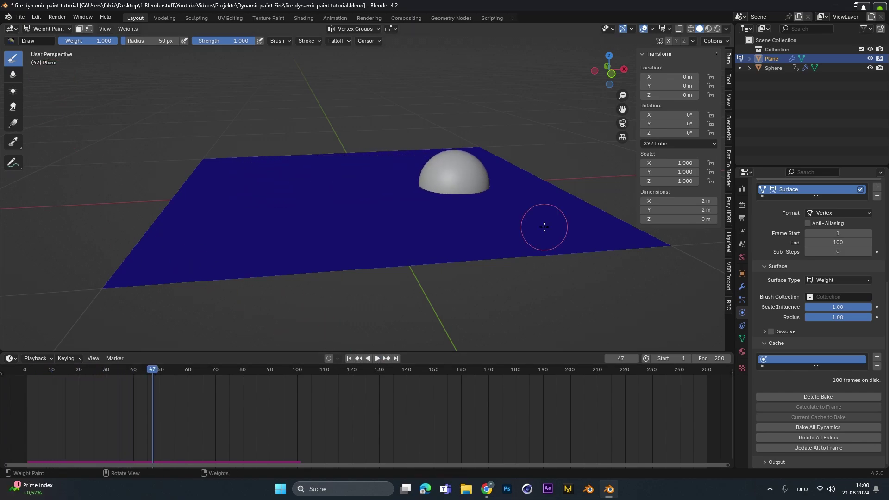
pyautogui.moveTo(544, 226)
pyautogui.mouseDown(button='middle')
pyautogui.moveTo(444, 210)
pyautogui.moveTo(481, 214)
pyautogui.mouseUp(button='middle')
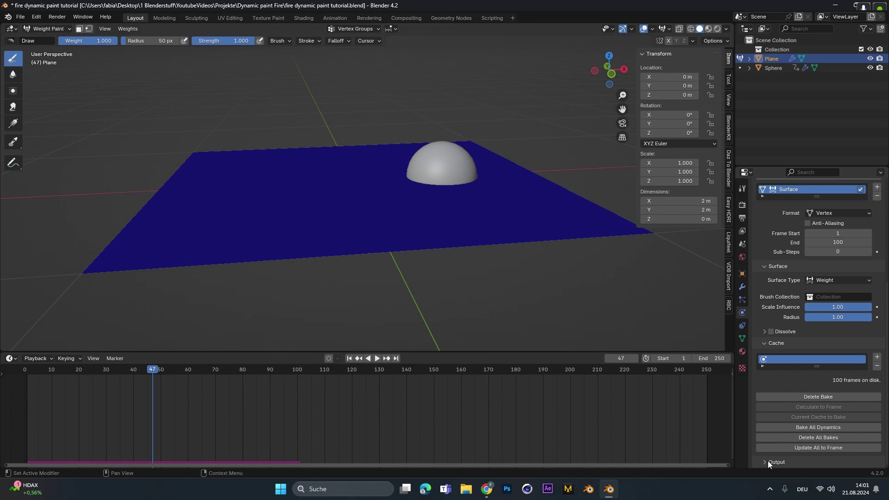
# Step: Create the dp_weight output vertex group, delete and rebake the paint, and play the trail
pyautogui.scroll(-2, 767, 461)
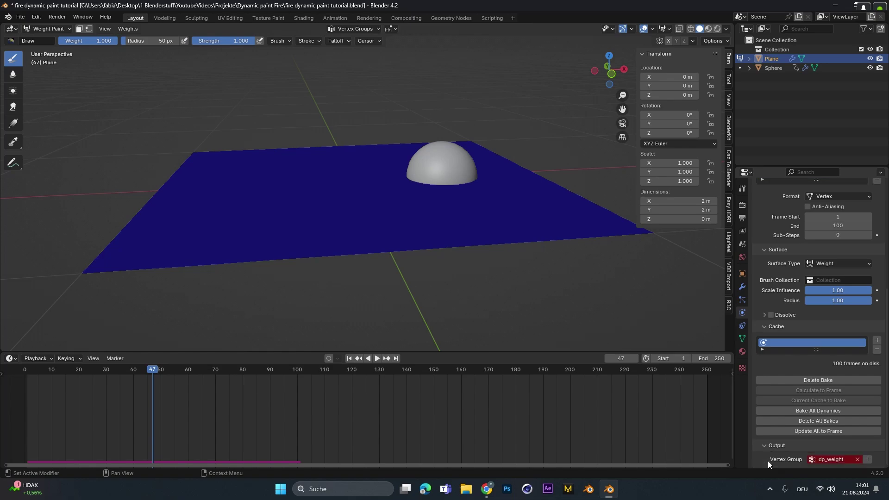
pyautogui.click(868, 461)
pyautogui.click(827, 380)
pyautogui.click(821, 381)
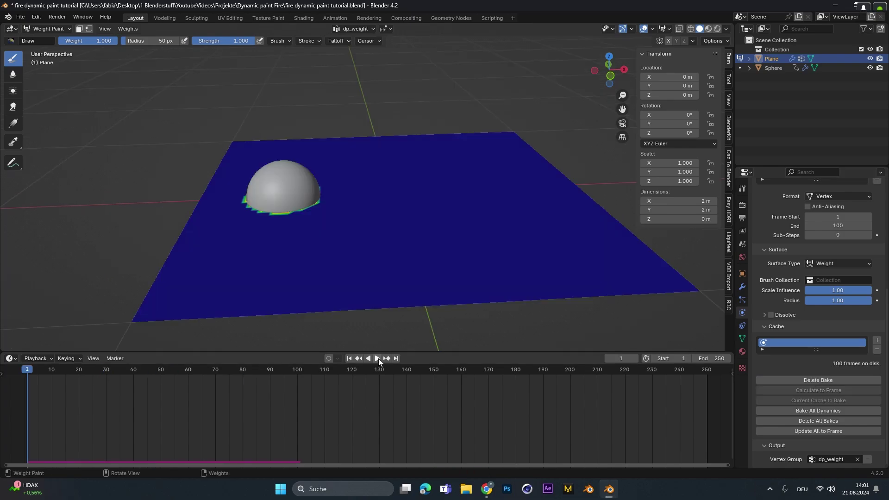
pyautogui.click(378, 358)
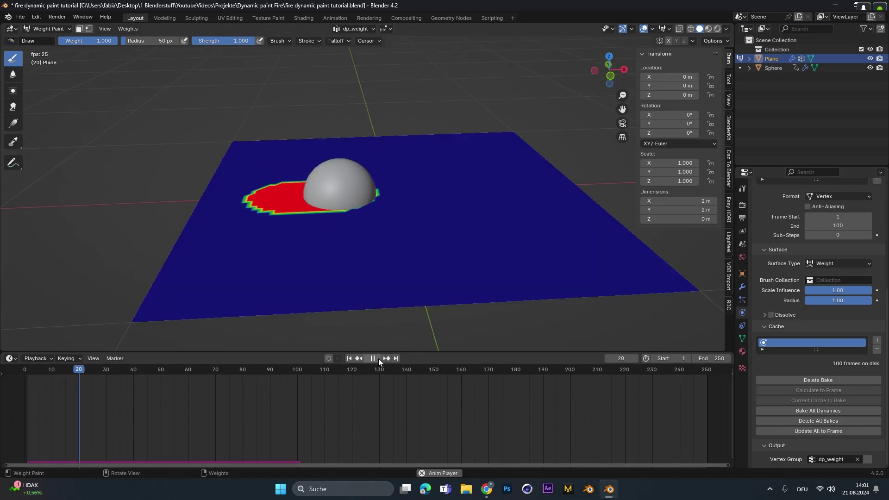
pyautogui.click(378, 358)
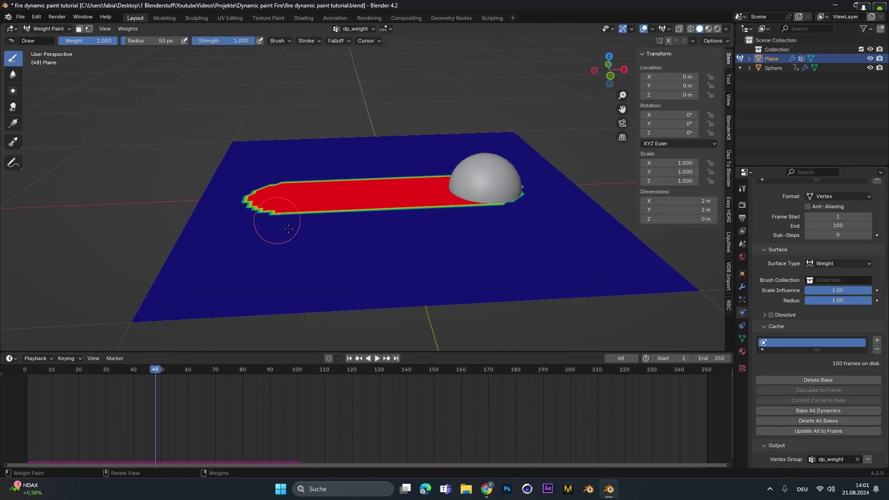
pyautogui.moveTo(324, 217); pyautogui.dragTo(339, 197, button='middle')
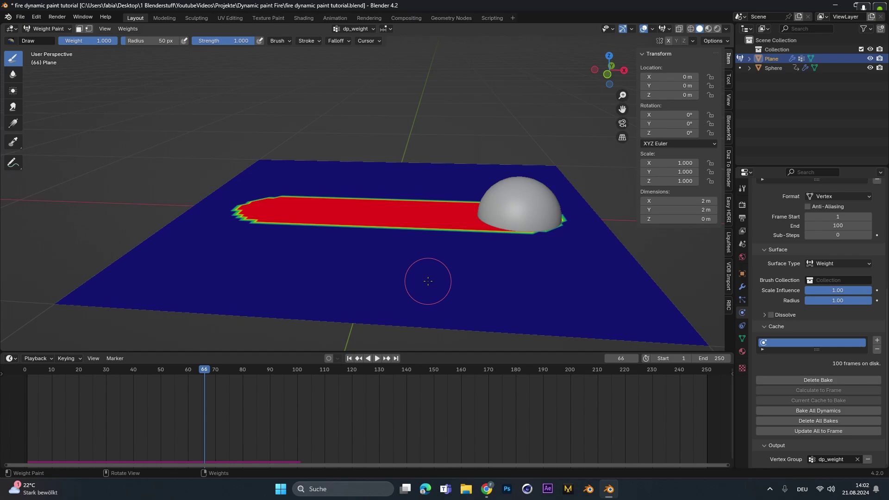
pyautogui.click(377, 358)
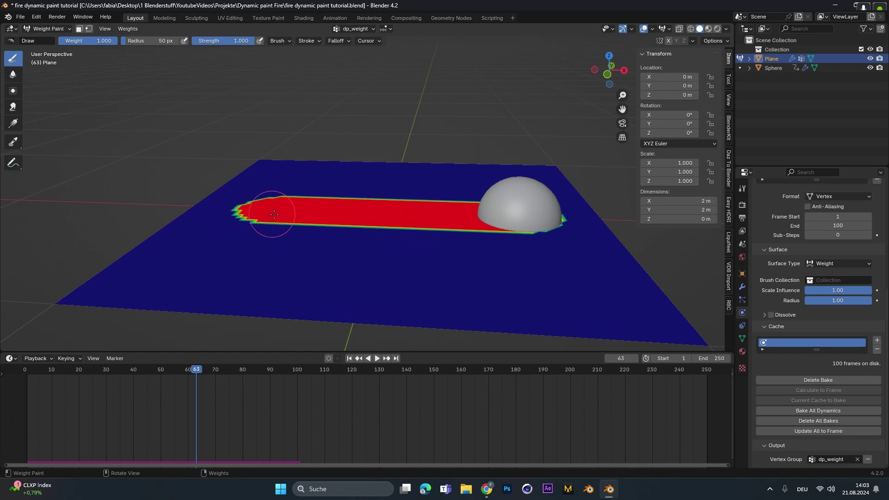
# Step: Enable Dissolve on the canvas with a dissolve time of 100
pyautogui.click(770, 315)
pyautogui.click(764, 315)
pyautogui.click(840, 329)
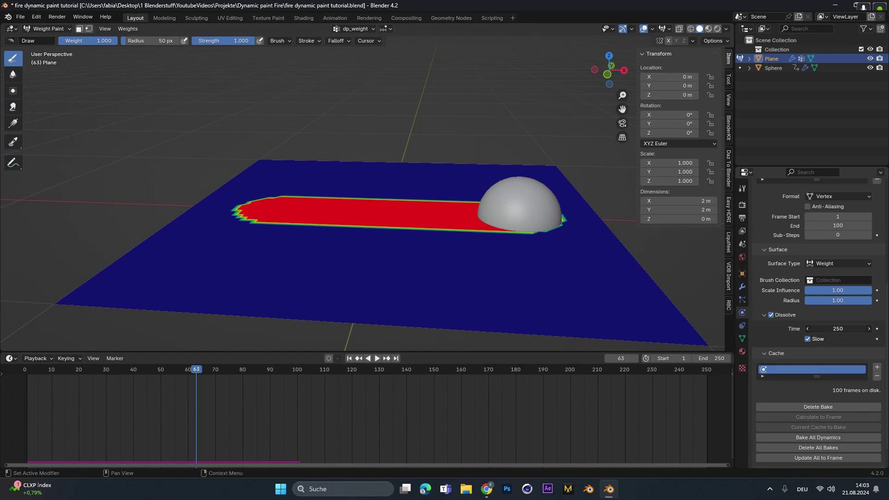
pyautogui.write('100')
pyautogui.press('Return')
# Step: Delete the old bake, rebake with dissolve, and play from frame 1, stopping at 49
pyautogui.scroll(-2, 786, 360)
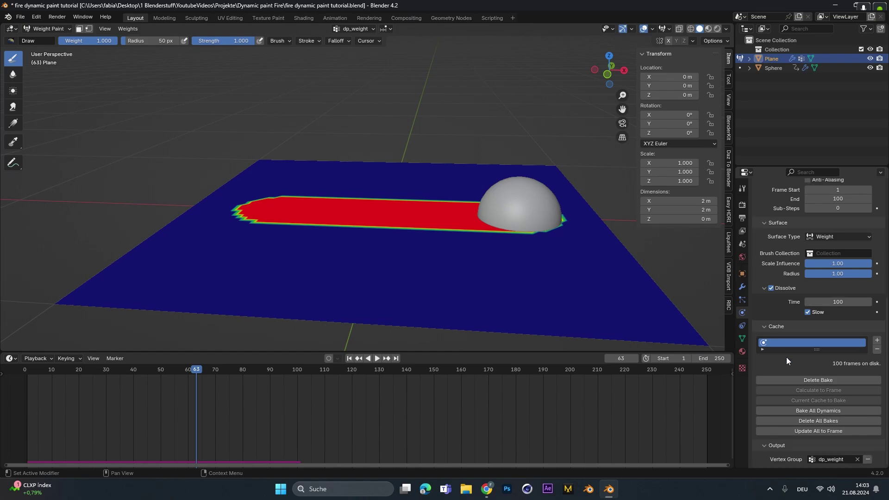
pyautogui.click(820, 379)
pyautogui.click(829, 380)
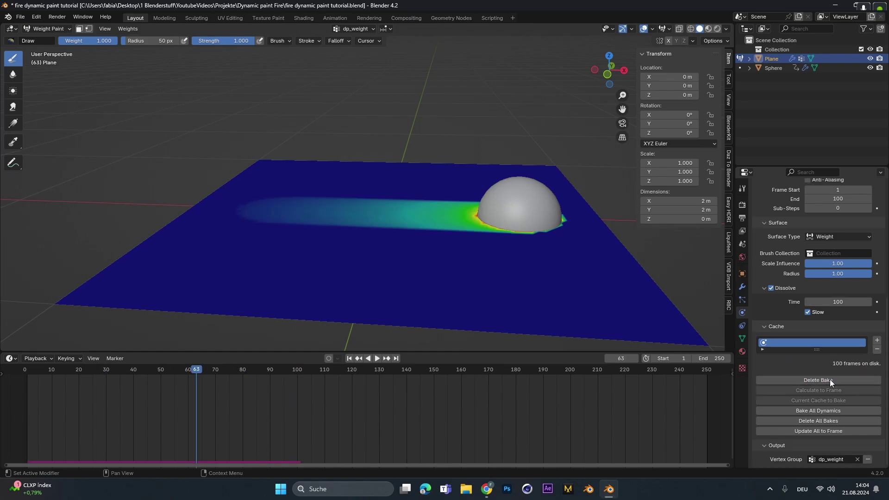
pyautogui.click(378, 359)
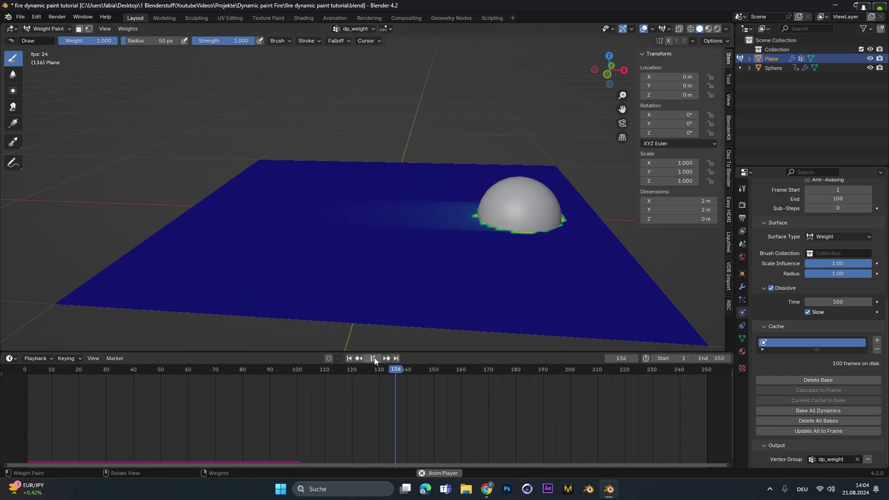
pyautogui.hotkey('shift', 'Left')
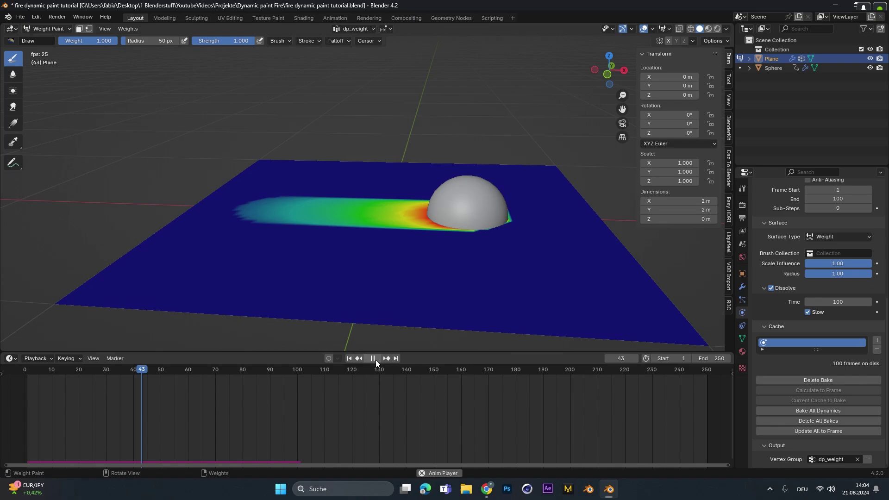
pyautogui.click(375, 360)
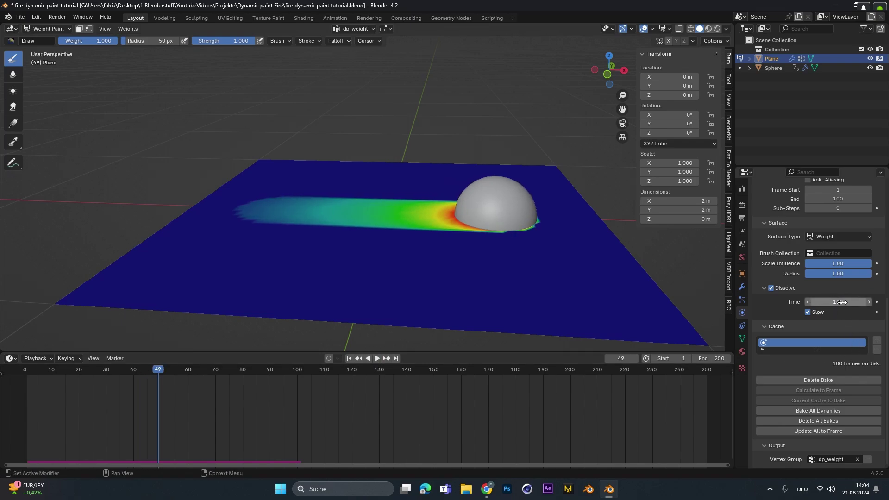
pyautogui.scroll(-2, 301, 223)
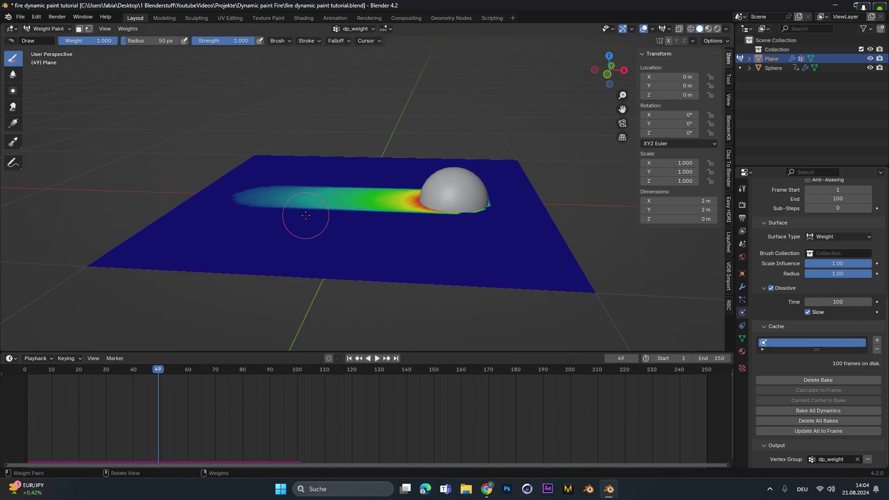
# Step: Switch the plane back to Object Mode
pyautogui.click(60, 27)
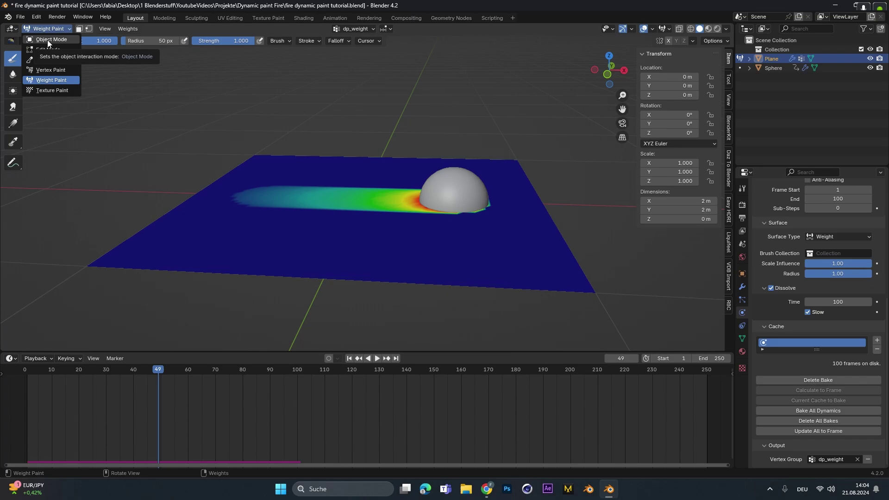
pyautogui.click(47, 40)
pyautogui.moveTo(415, 175); pyautogui.dragTo(373, 171, button='middle')
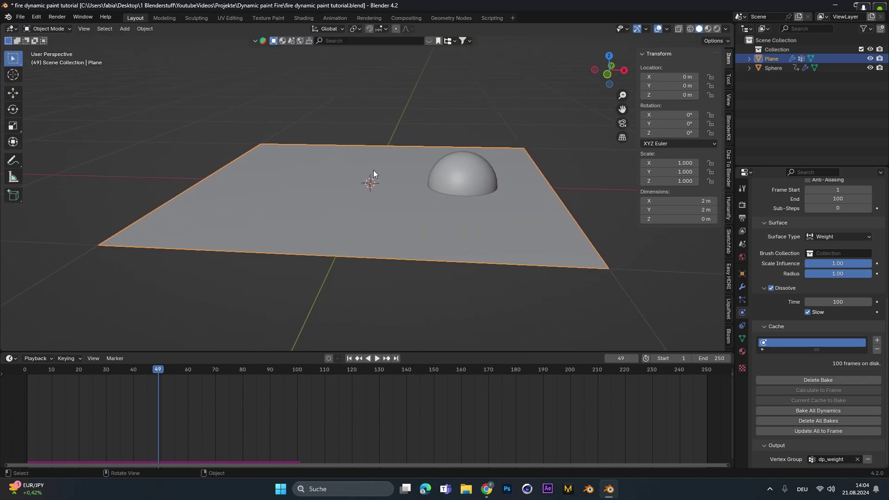
pyautogui.moveTo(428, 174); pyautogui.dragTo(420, 166, button='middle')
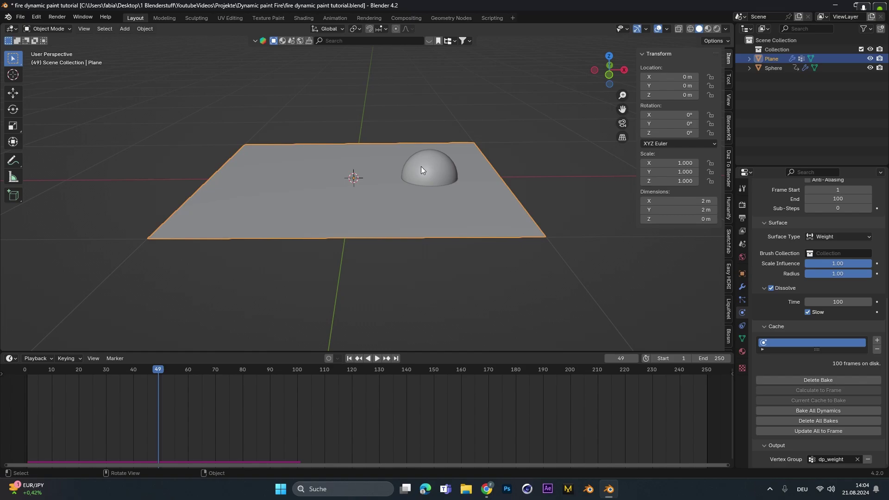
# Step: Run Quick Smoke from the F3 search to add a 4 m smoke domain
pyautogui.press('F3')
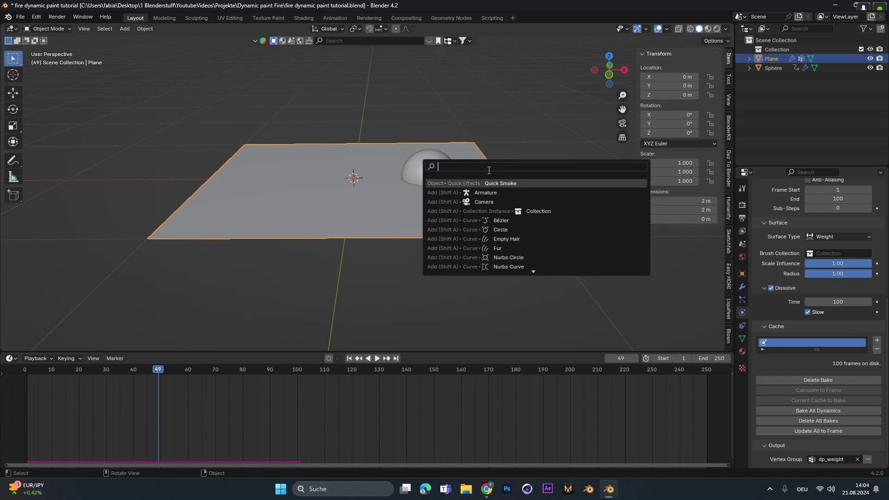
pyautogui.write('quick')
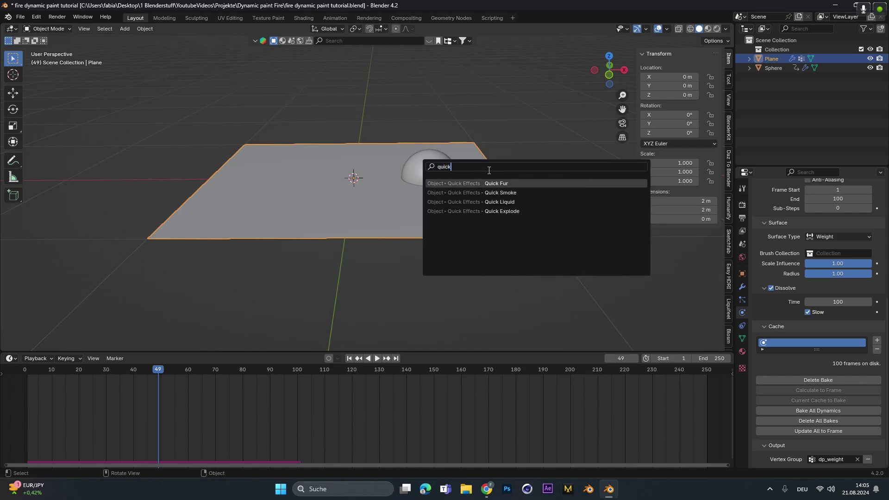
pyautogui.click(496, 192)
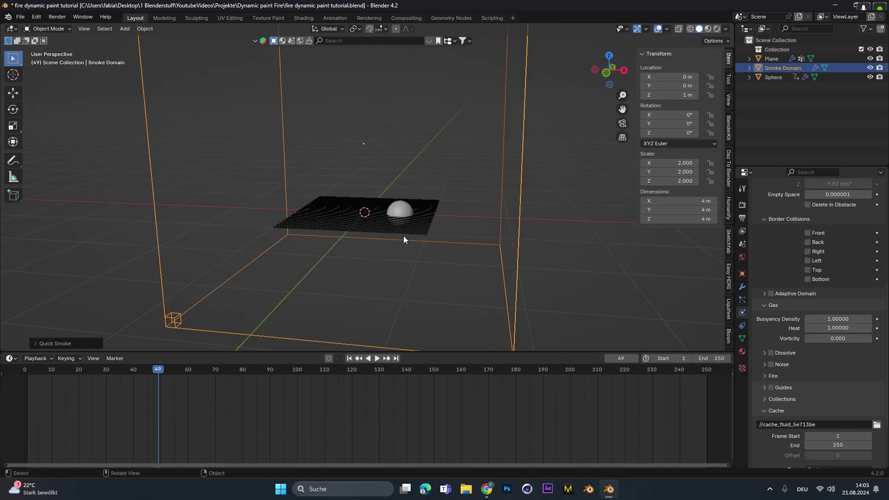
pyautogui.scroll(5, 420, 238)
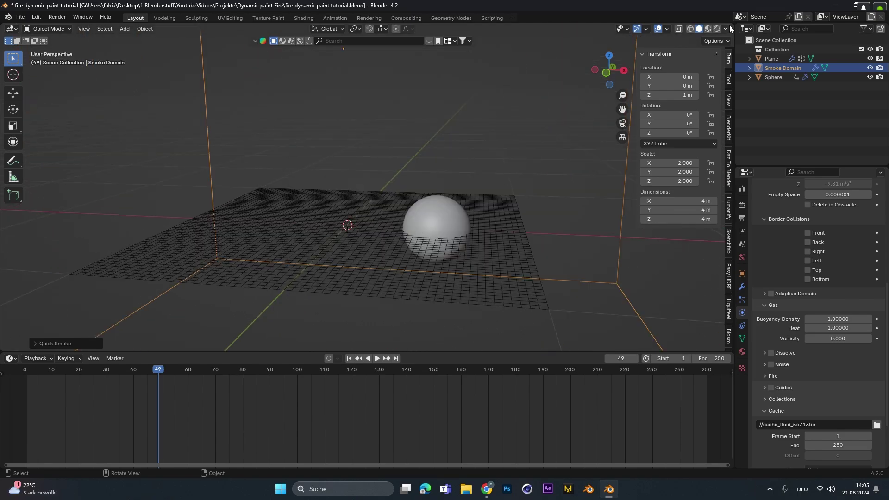
# Step: Switch to rendered shading and add a Sun light tilted about 50° on Y
pyautogui.click(718, 29)
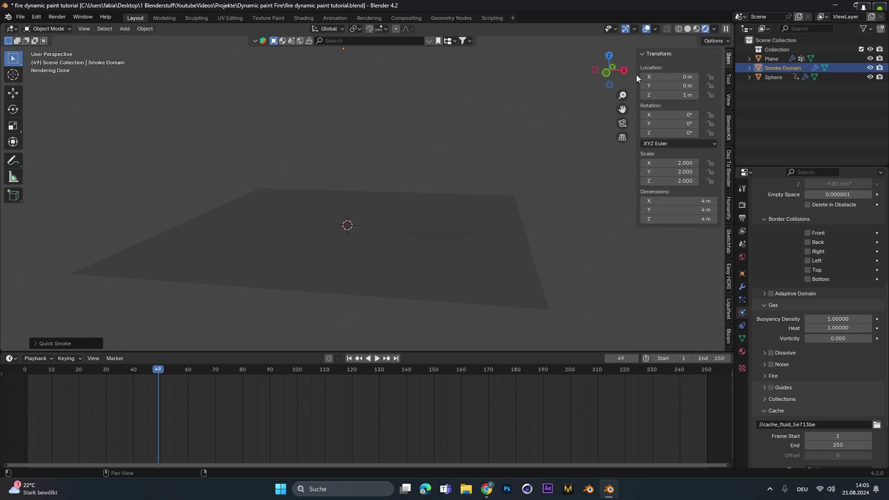
pyautogui.hotkey('shift', 'a')
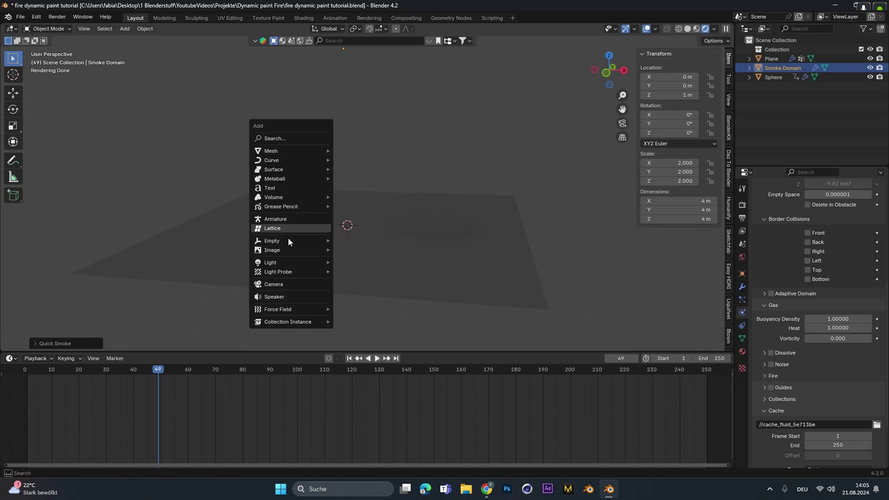
pyautogui.moveTo(290, 262)
pyautogui.click(352, 273)
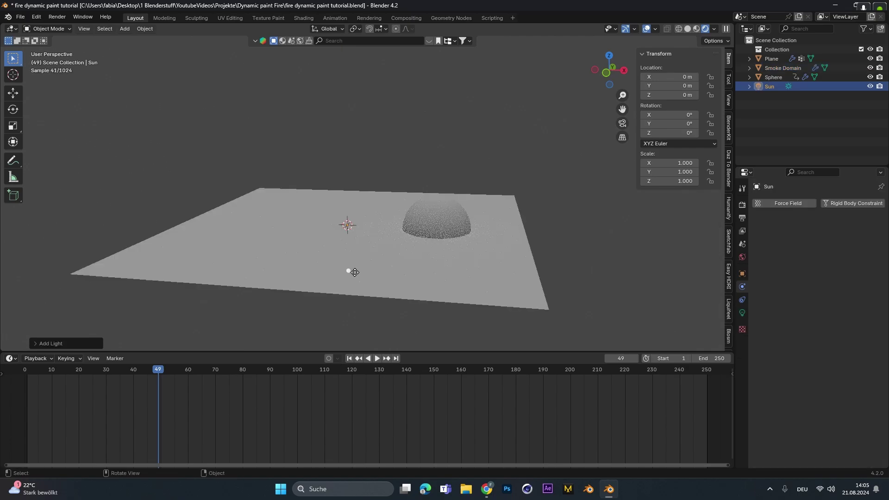
pyautogui.press('r')
pyautogui.press('x')
pyautogui.press('y')
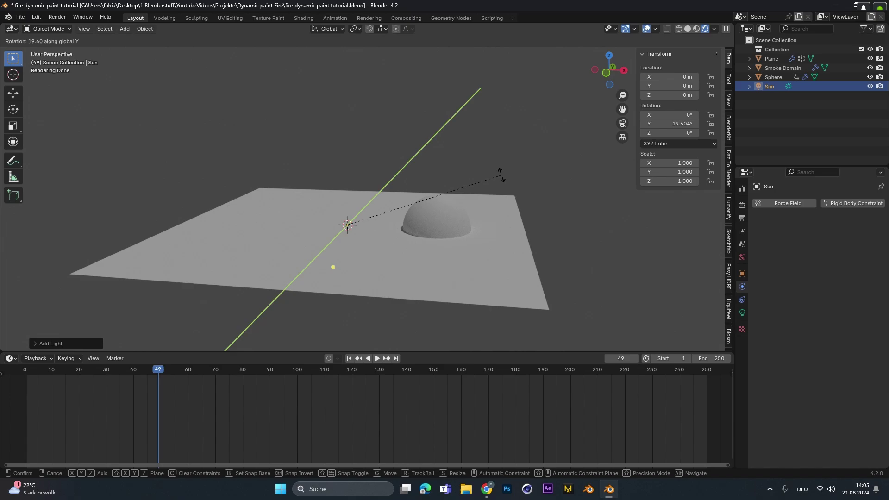
pyautogui.click(495, 172)
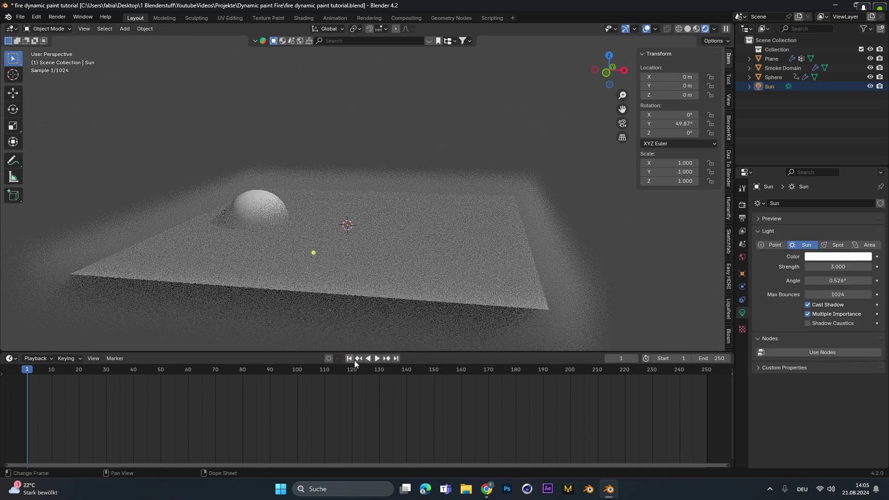
# Step: Play a few frames of the smoke simulation and view it from another angle
pyautogui.click(377, 358)
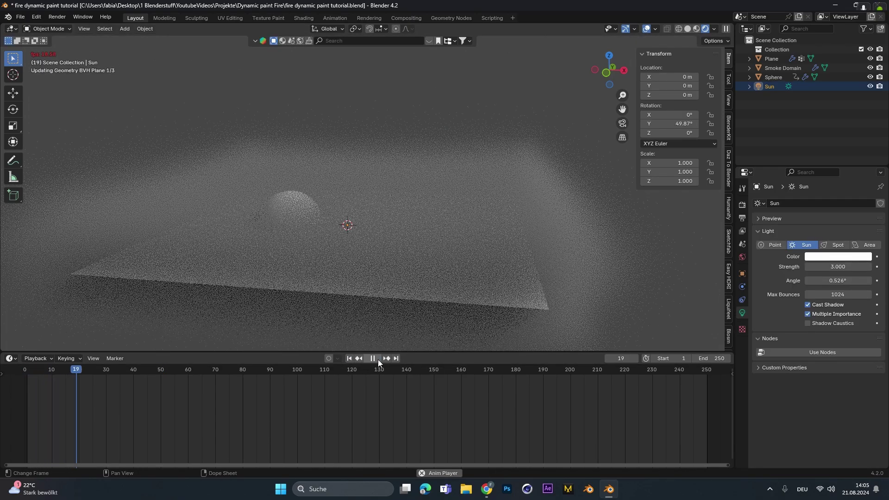
pyautogui.click(378, 358)
pyautogui.moveTo(374, 260); pyautogui.dragTo(422, 248, button='middle')
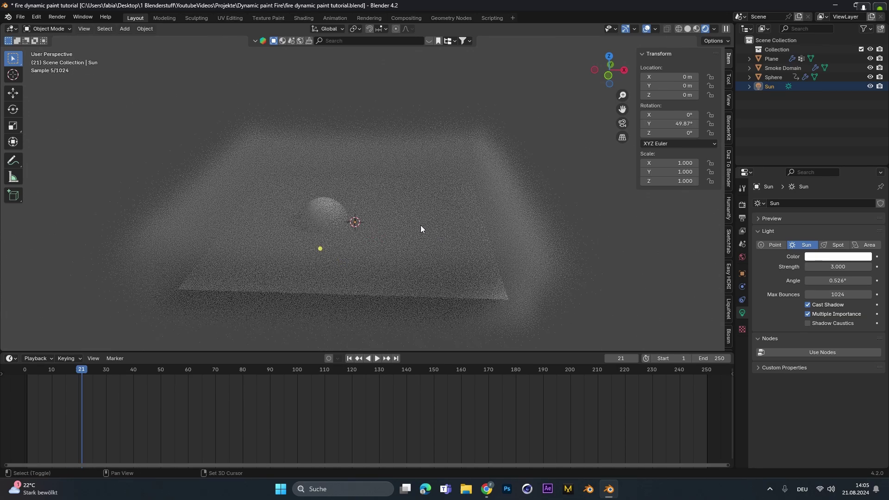
# Step: Collapse the plane's Fluid and Dynamic Paint panels and move Dynamic Paint above Fluid
pyautogui.click(423, 210)
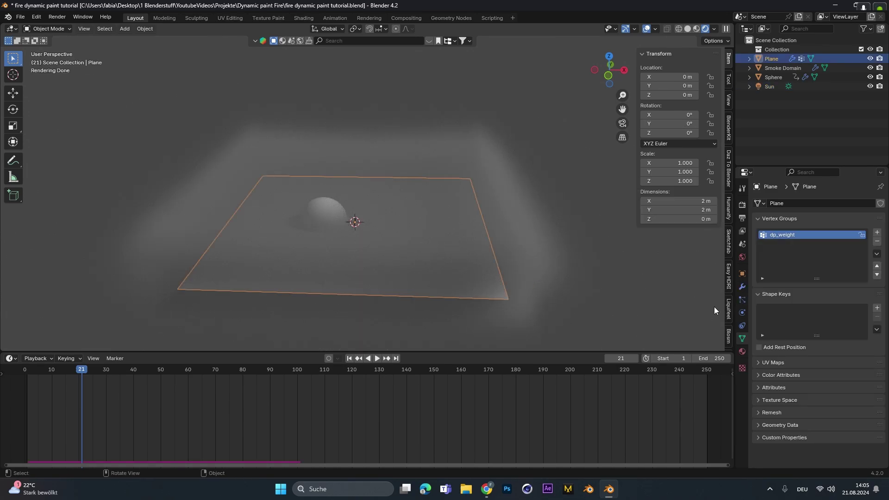
pyautogui.click(743, 313)
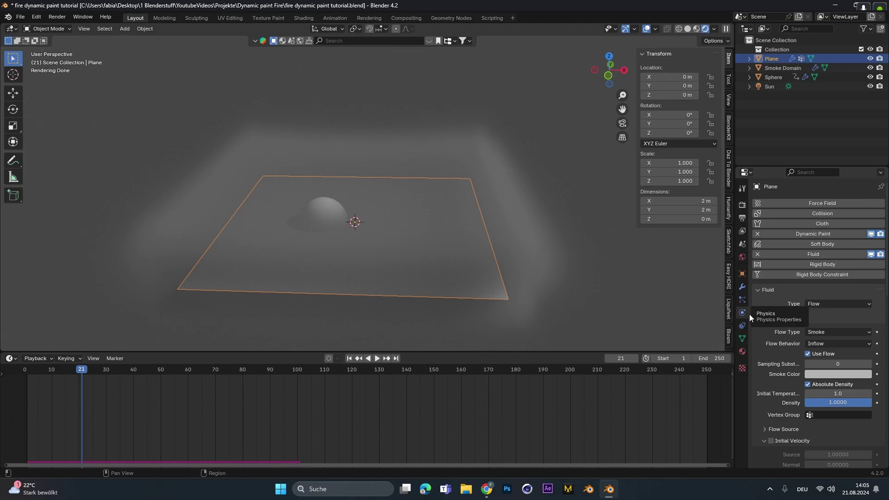
pyautogui.click(759, 290)
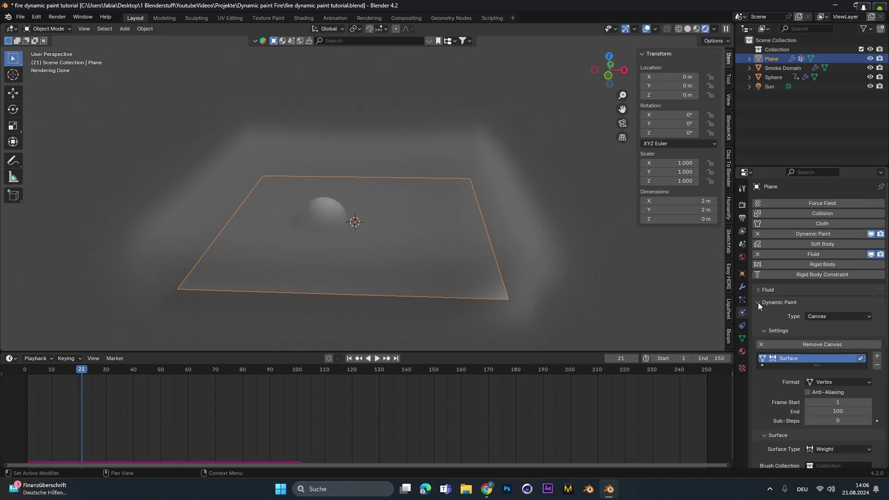
pyautogui.click(759, 305)
pyautogui.moveTo(881, 307); pyautogui.dragTo(881, 288)
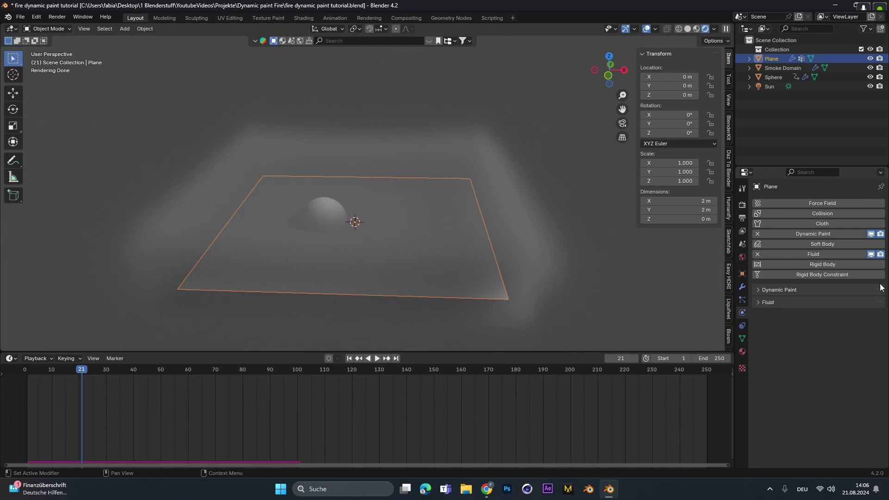
# Step: Set the Fluid flow vertex group to dp_weight
pyautogui.click(780, 305)
pyautogui.scroll(-3, 784, 338)
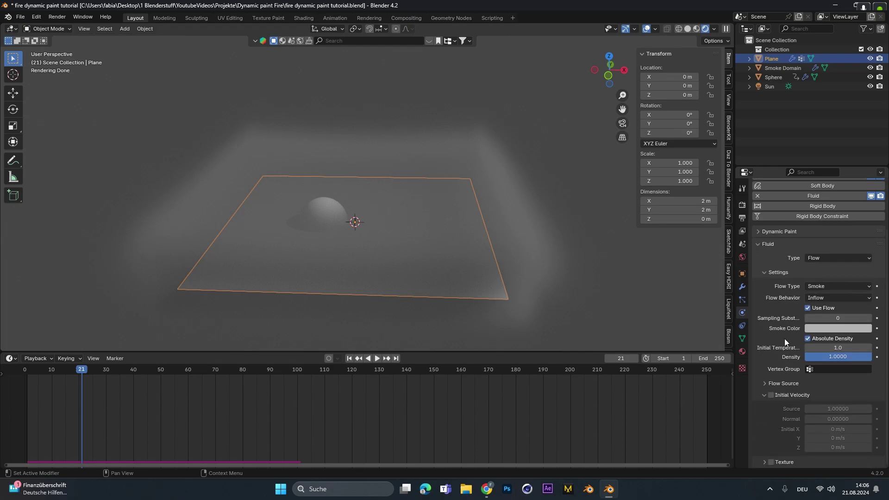
pyautogui.click(833, 369)
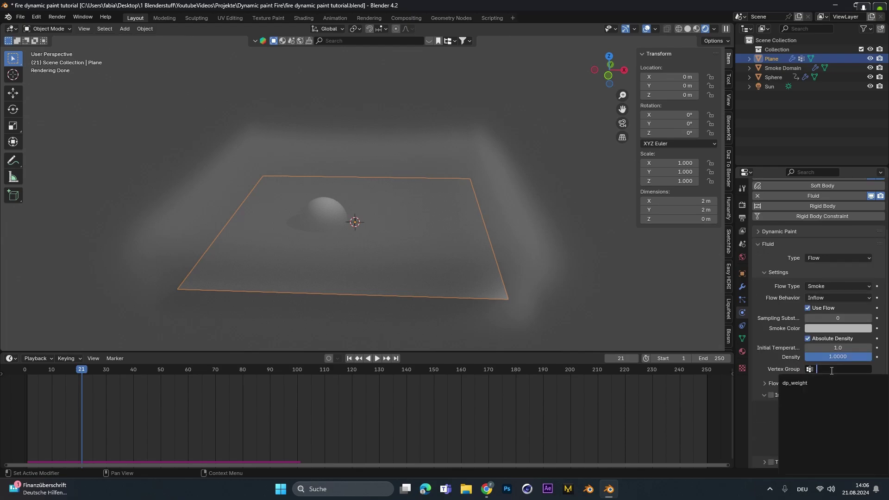
pyautogui.click(808, 385)
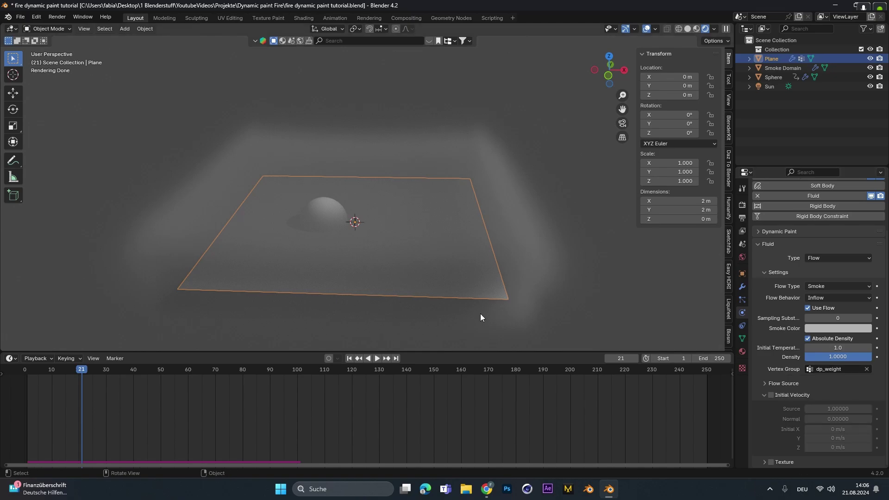
# Step: Replay the smoke simulation from frame 1
pyautogui.click(349, 358)
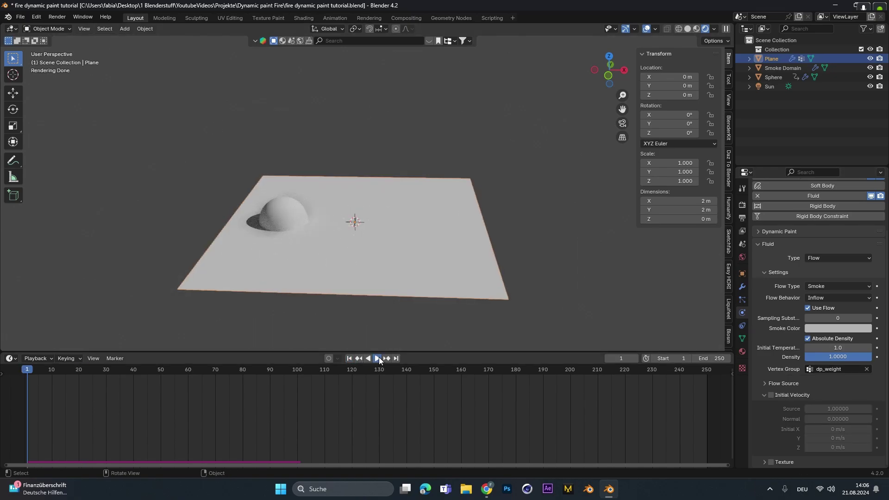
pyautogui.click(378, 359)
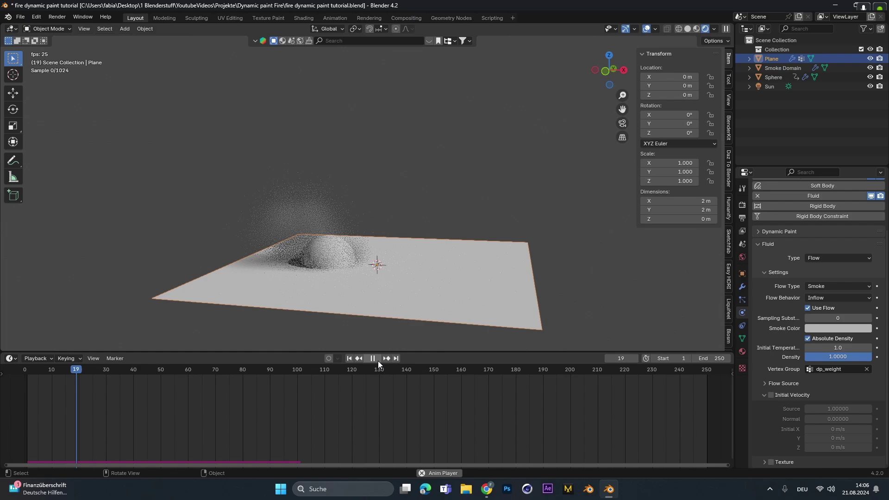
pyautogui.press('space')
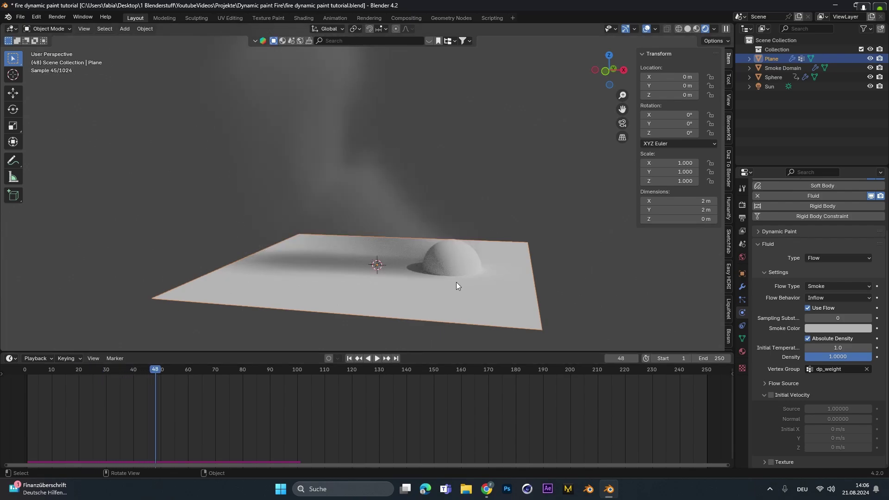
pyautogui.click(377, 359)
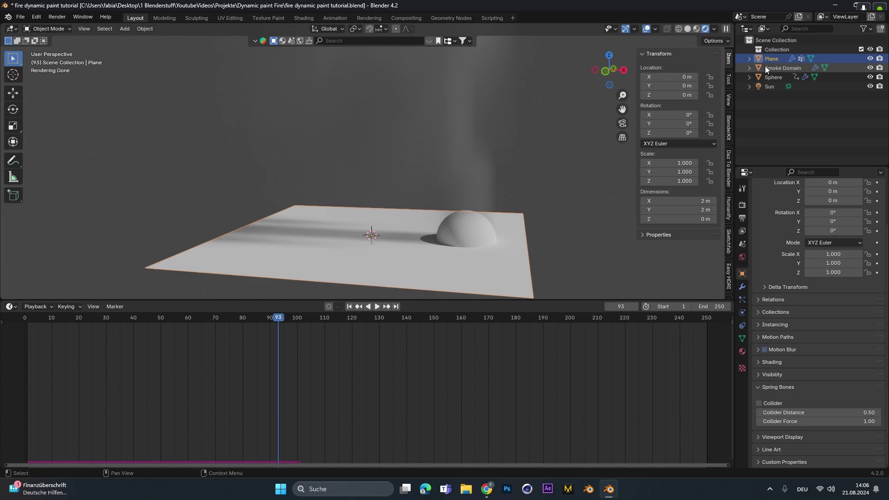
# Step: Select the Smoke Domain and show its material nodes in the Shader Editor
pyautogui.click(757, 69)
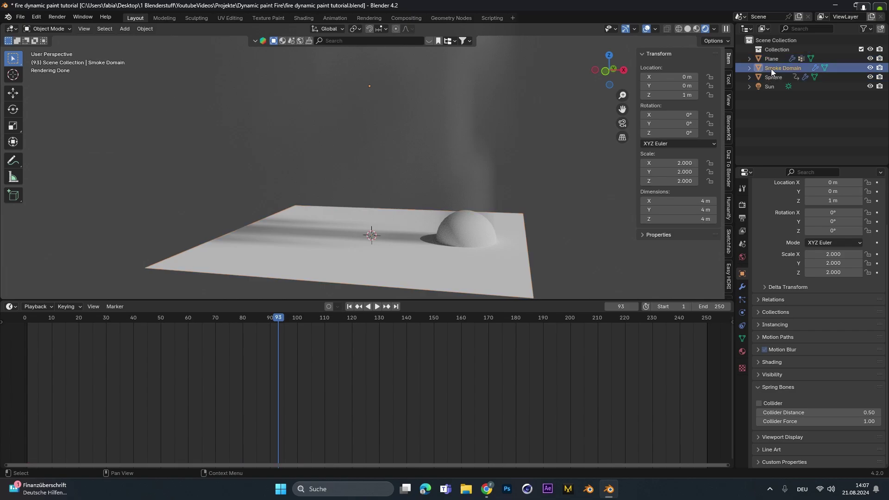
pyautogui.hotkey('shift', 'F3')
pyautogui.click(12, 307)
pyautogui.click(32, 393)
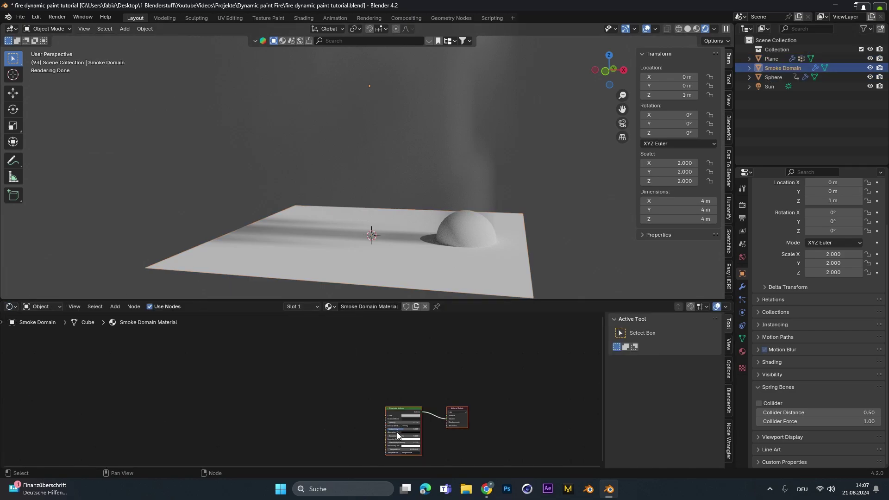
pyautogui.press('Home')
# Step: Set the Principled Volume density to 20, then return the lower area to the Timeline
pyautogui.click(378, 362)
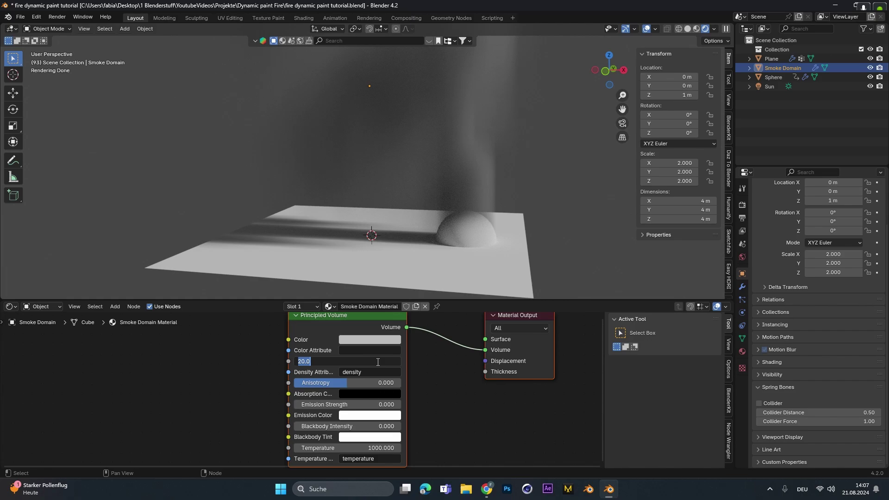
pyautogui.press('Return')
pyautogui.scroll(2, 441, 179)
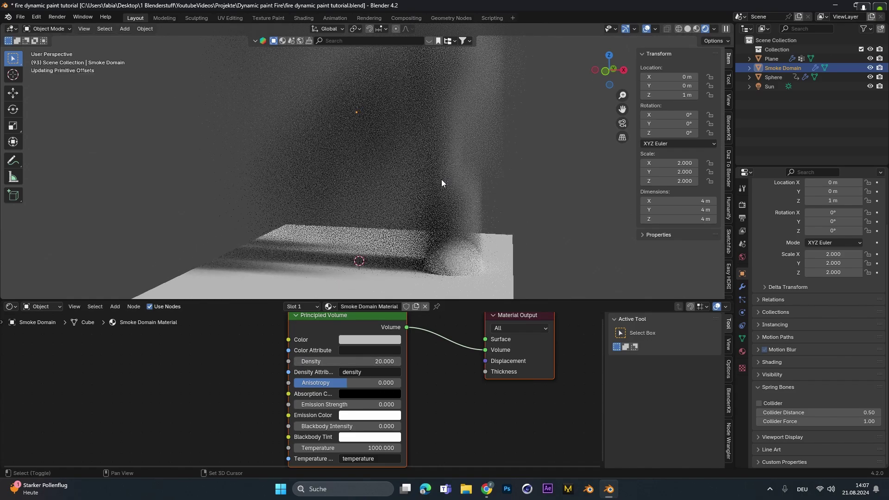
pyautogui.scroll(-2, 442, 181)
pyautogui.click(10, 306)
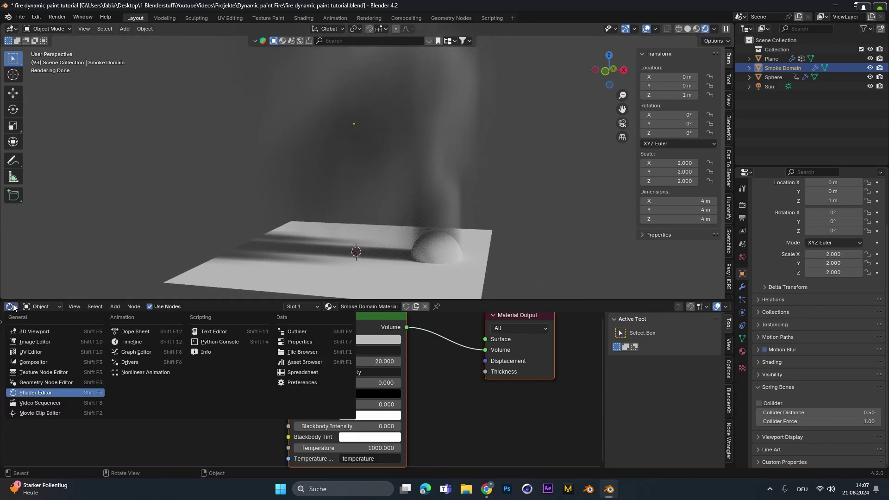
pyautogui.click(131, 341)
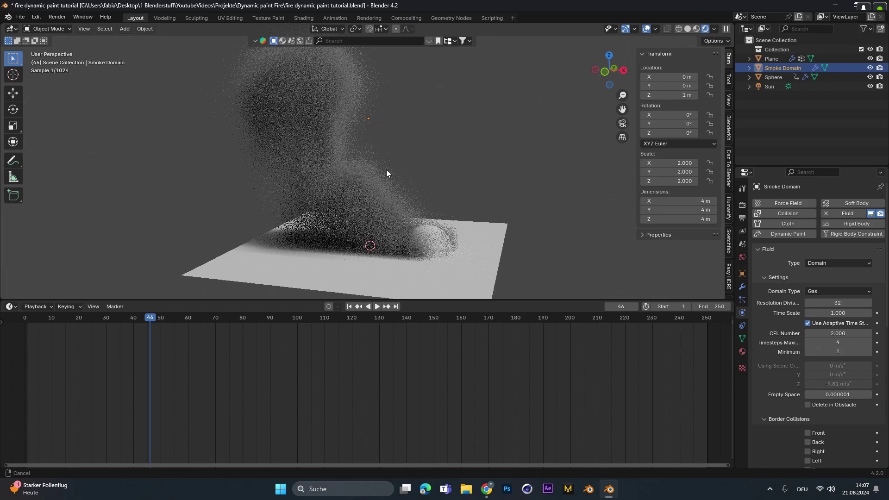
# Step: Enable Initial Velocity on the plane's smoke flow with Initial X set to -1 m/s
pyautogui.click(451, 214)
pyautogui.moveTo(452, 211); pyautogui.dragTo(484, 231, button='middle')
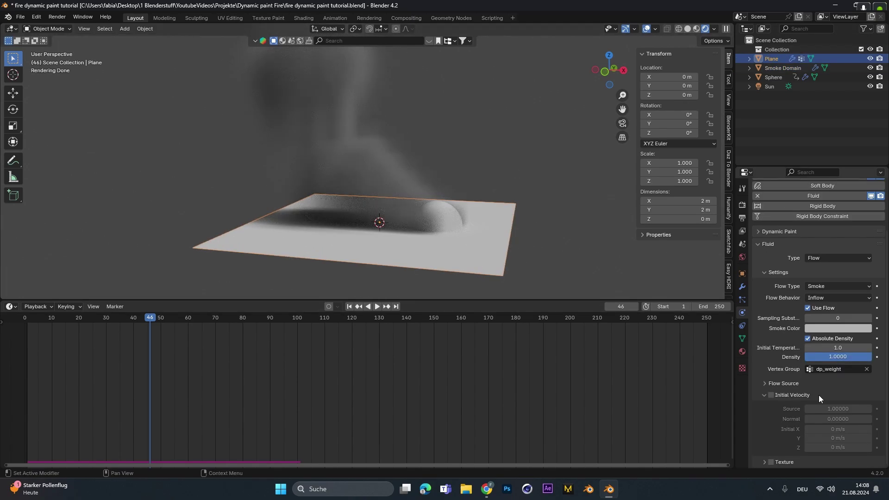
pyautogui.click(771, 395)
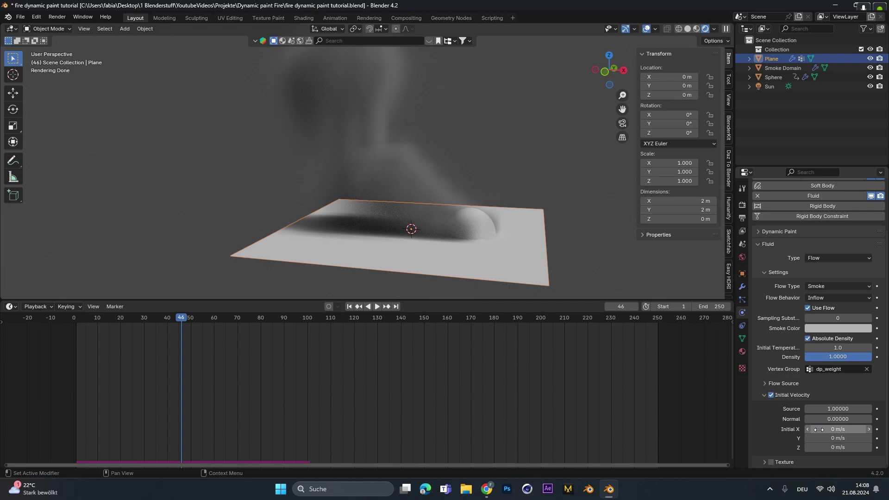
pyautogui.press('g')
pyautogui.press('x')
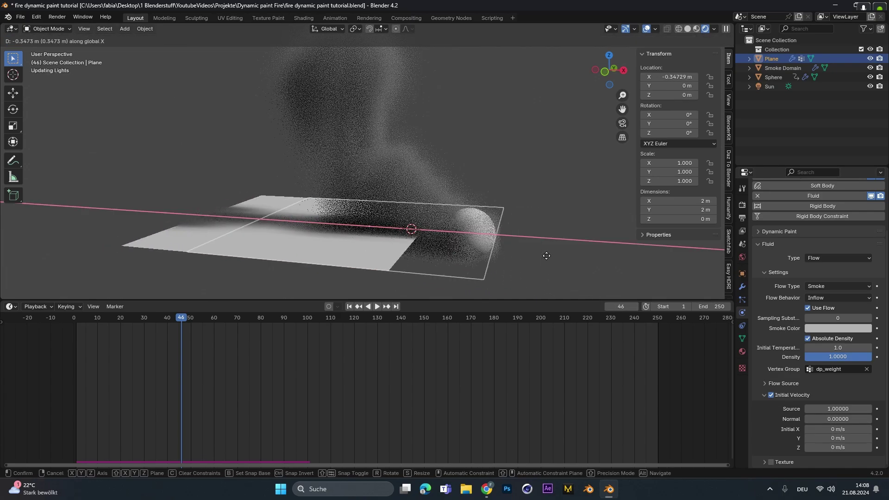
pyautogui.rightClick(547, 255)
pyautogui.click(840, 429)
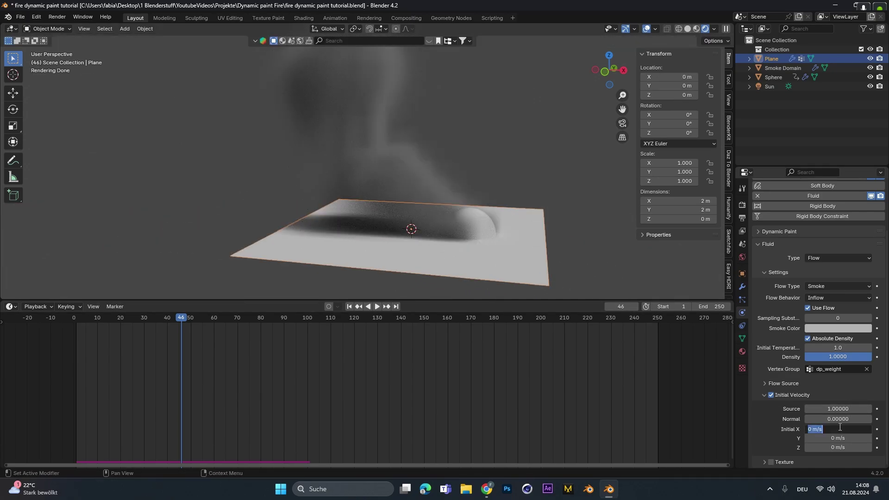
pyautogui.write('-1')
pyautogui.press('Return')
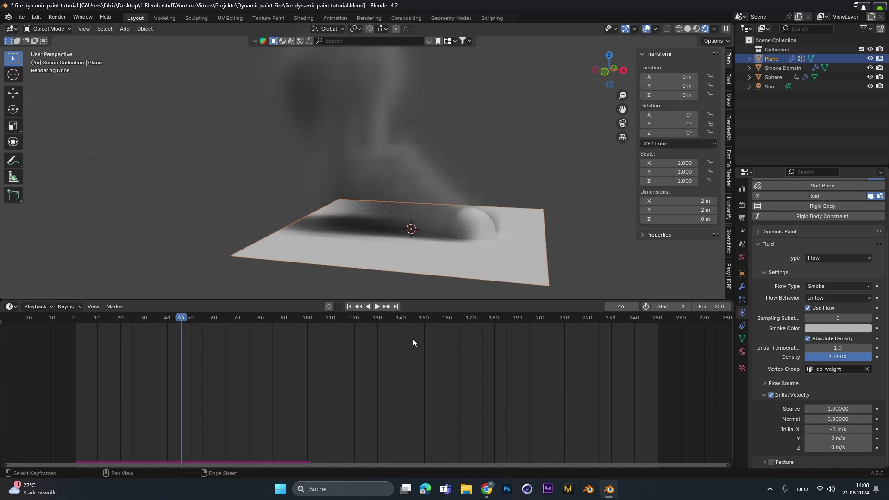
# Step: Replay the simulation from the start and orbit lower to watch the sideways drift
pyautogui.click(350, 307)
pyautogui.click(376, 306)
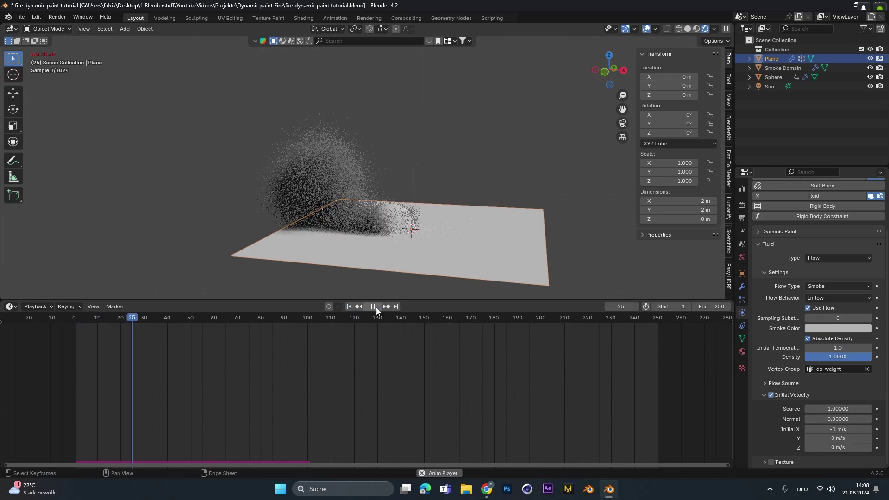
pyautogui.click(376, 306)
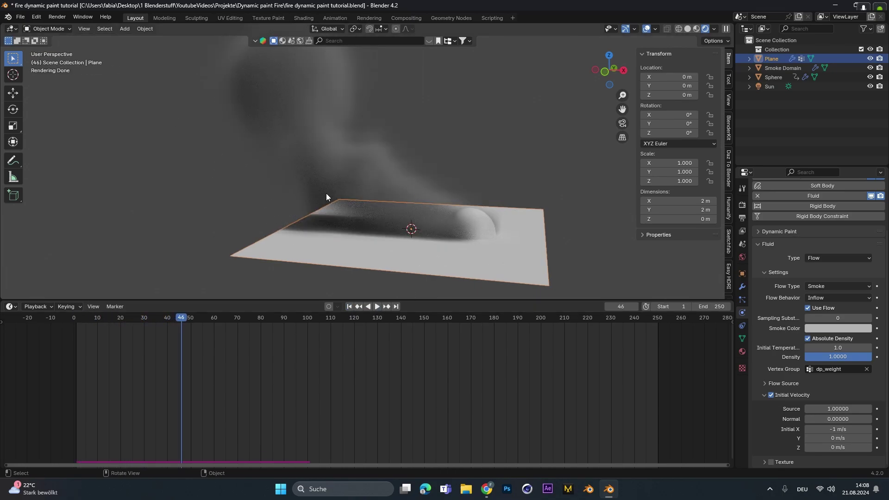
pyautogui.moveTo(260, 153); pyautogui.dragTo(263, 216, button='middle')
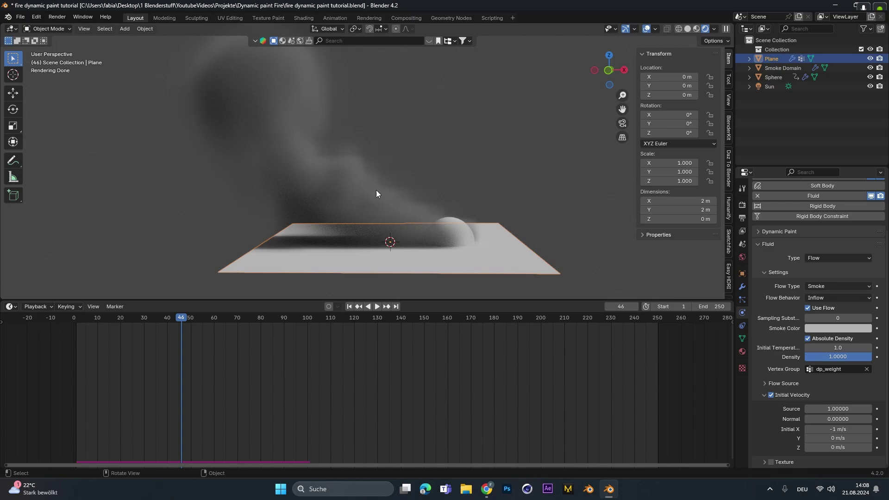
# Step: Create a new Clouds noise texture for the plane's smoke flow
pyautogui.scroll(-3, 773, 436)
pyautogui.click(774, 415)
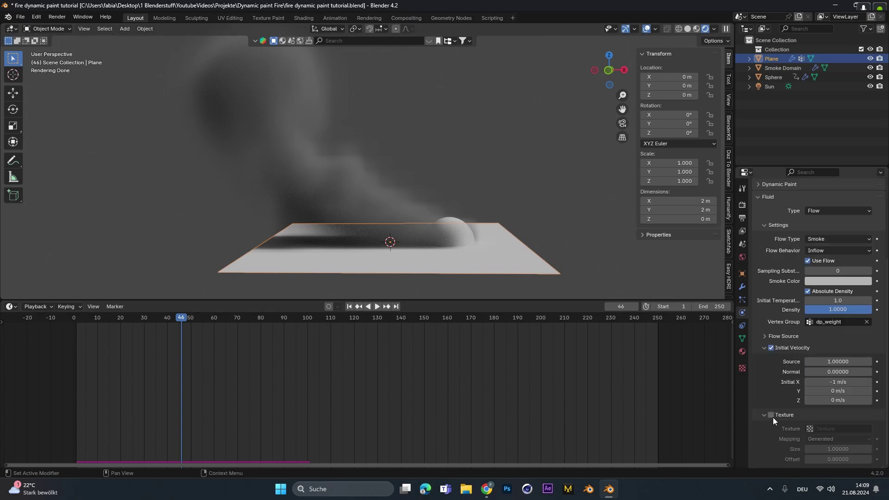
pyautogui.click(772, 415)
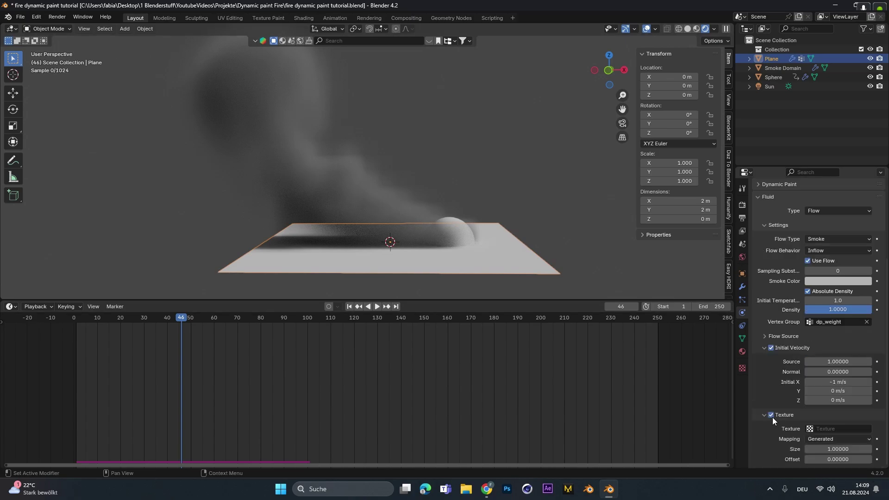
pyautogui.click(819, 428)
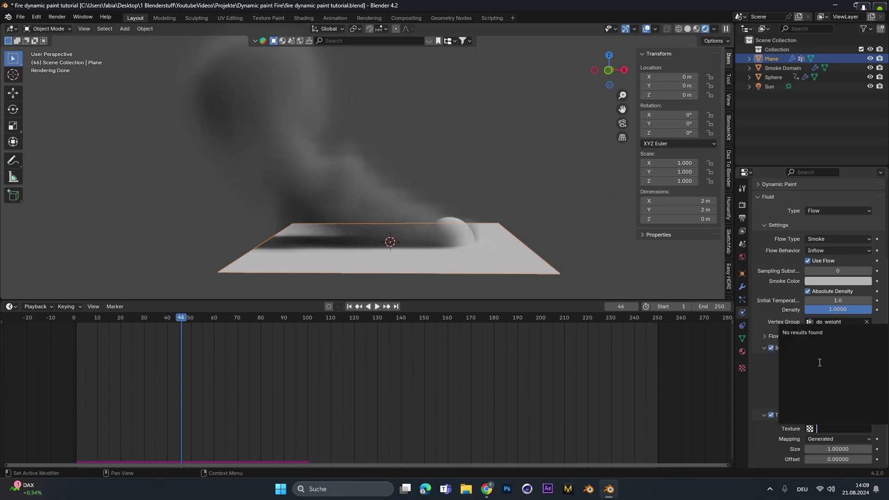
pyautogui.click(742, 368)
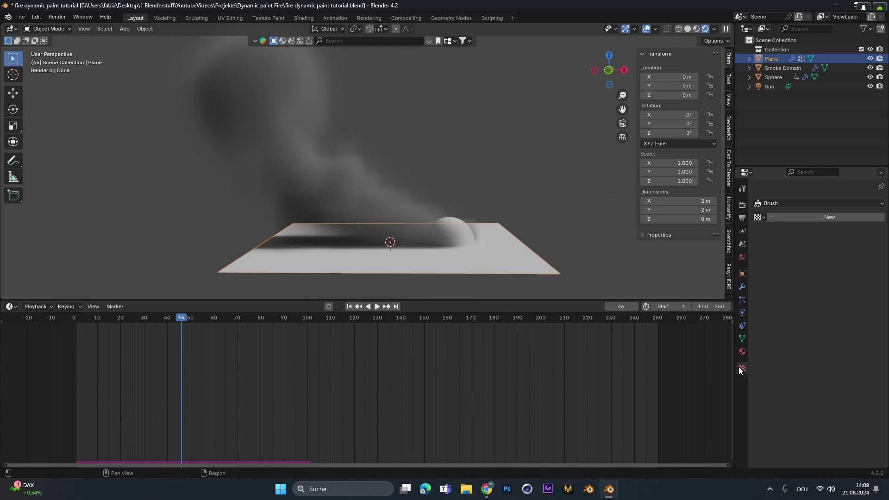
pyautogui.click(774, 218)
pyautogui.click(805, 233)
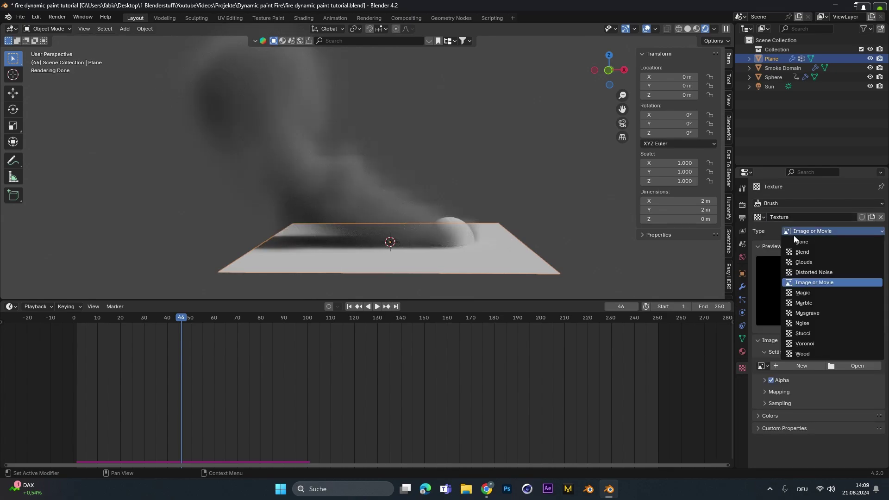
pyautogui.click(807, 260)
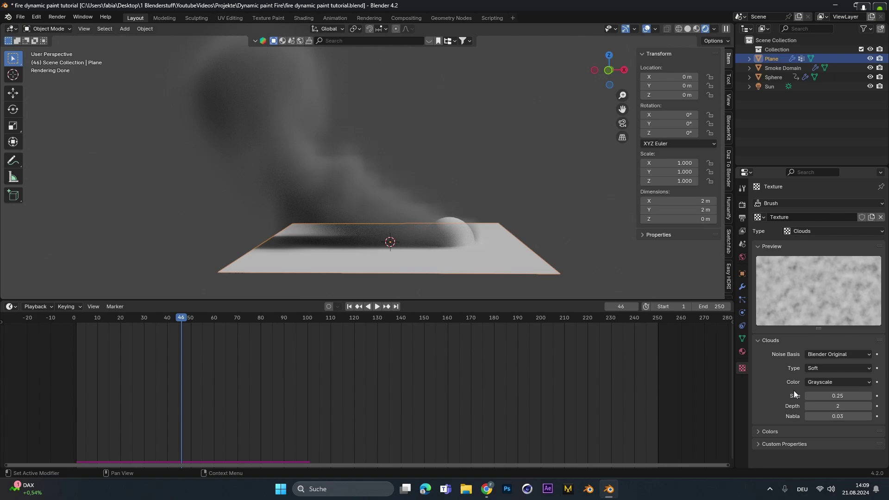
# Step: Set the Clouds size to 0.1 and assign it as the fluid flow's Texture
pyautogui.click(842, 395)
pyautogui.write('.1')
pyautogui.press('Return')
pyautogui.click(742, 313)
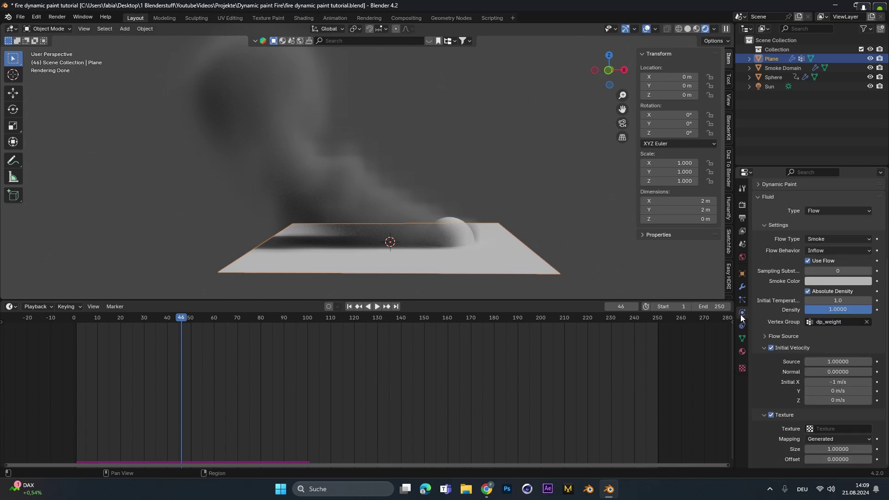
pyautogui.click(830, 427)
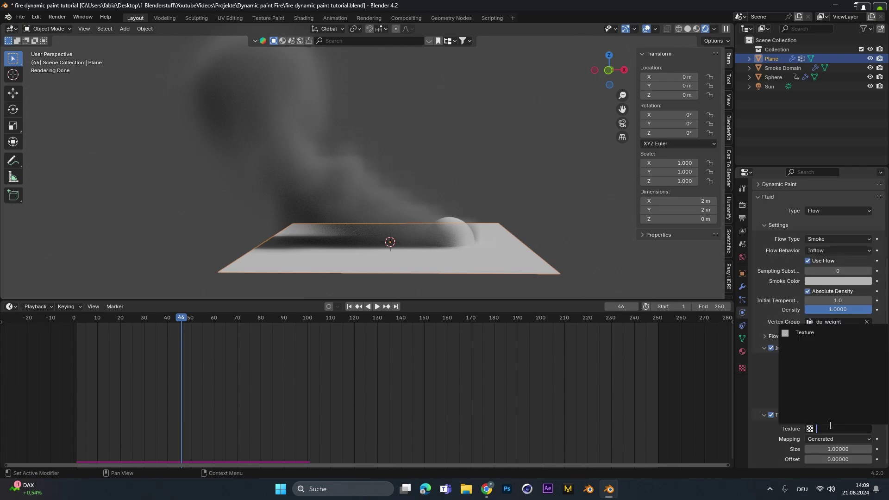
pyautogui.click(805, 333)
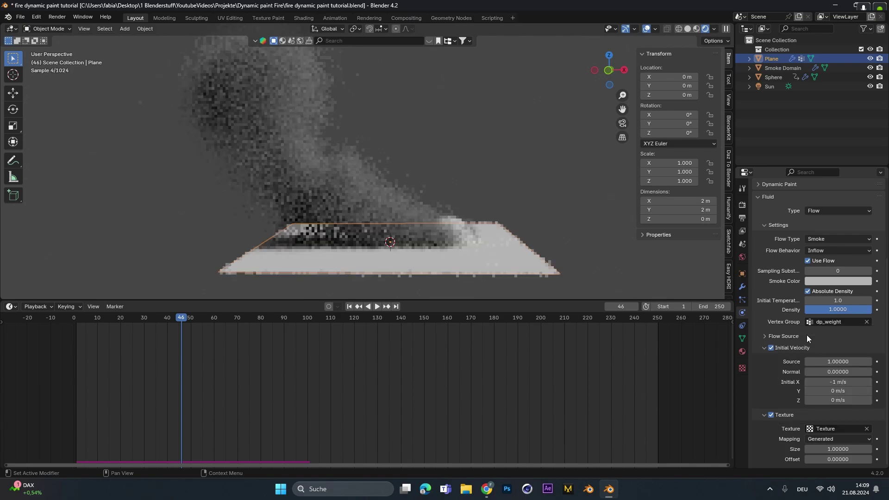
# Step: Rewind and play the smoke animation, orbiting to view the textured plume
pyautogui.click(349, 306)
pyautogui.click(377, 307)
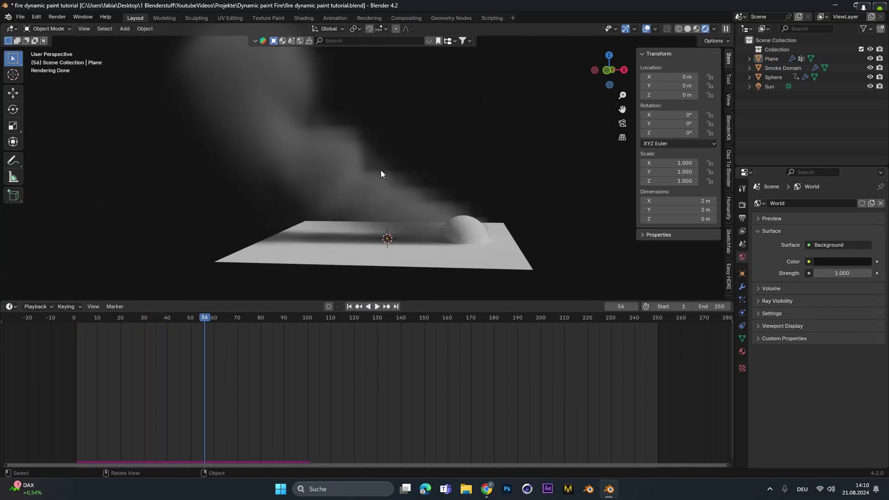
pyautogui.moveTo(381, 171); pyautogui.dragTo(384, 174, button='middle')
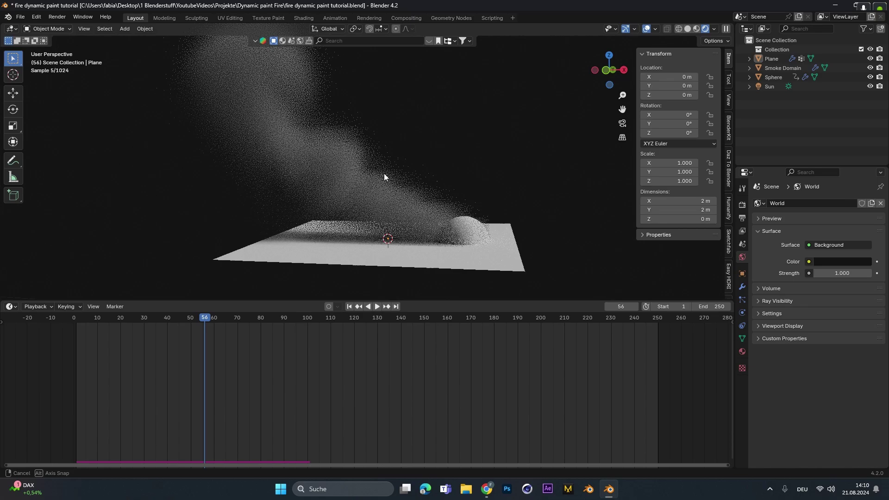
pyautogui.click(743, 312)
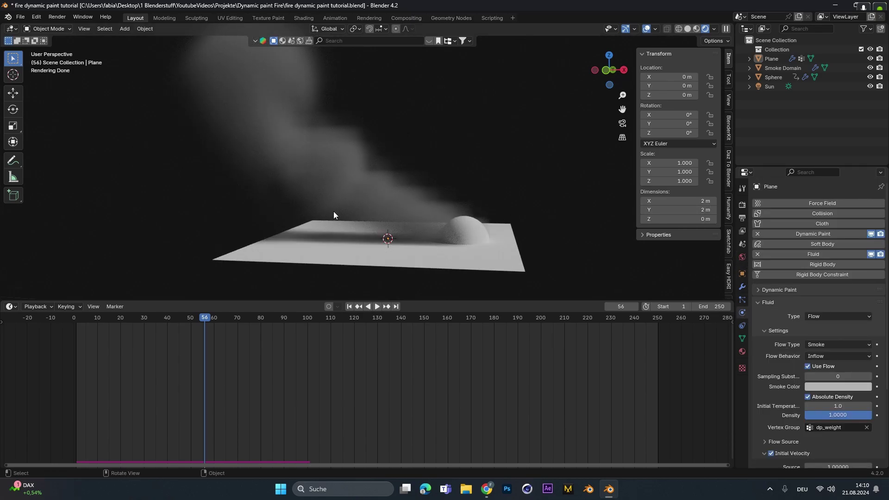
# Step: Give the Smoke Domain 64 resolution divisions and enable Adaptive Domain
pyautogui.click(781, 67)
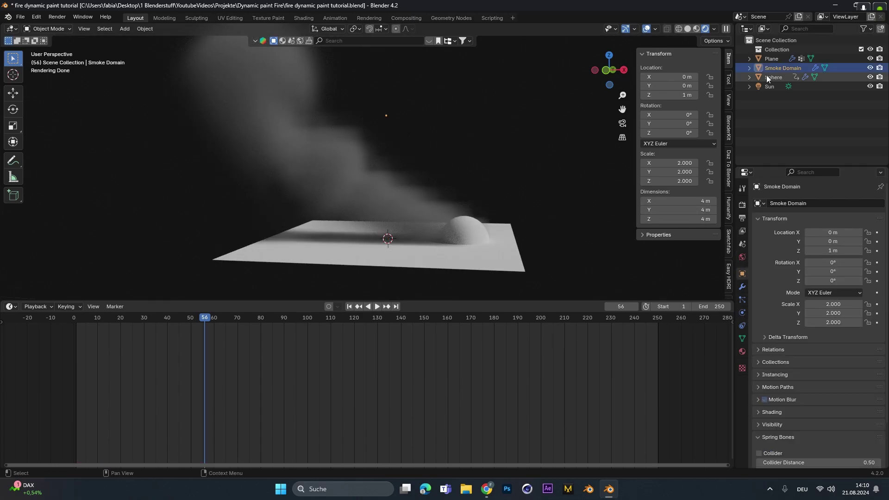
pyautogui.click(741, 314)
pyautogui.scroll(-7, 776, 290)
pyautogui.scroll(6, 777, 290)
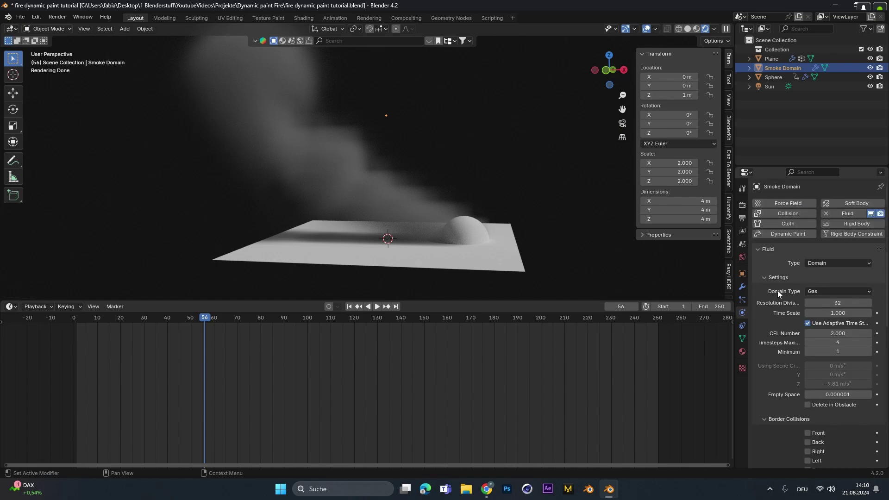
pyautogui.click(837, 284)
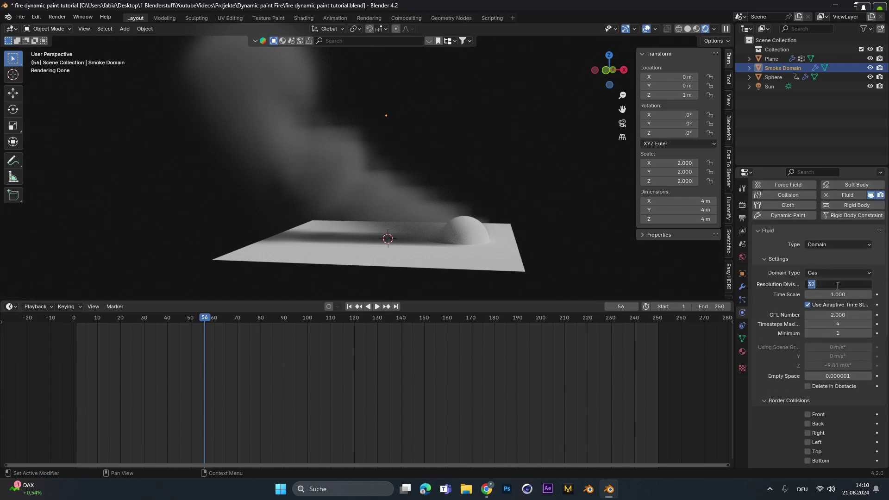
pyautogui.press('Return')
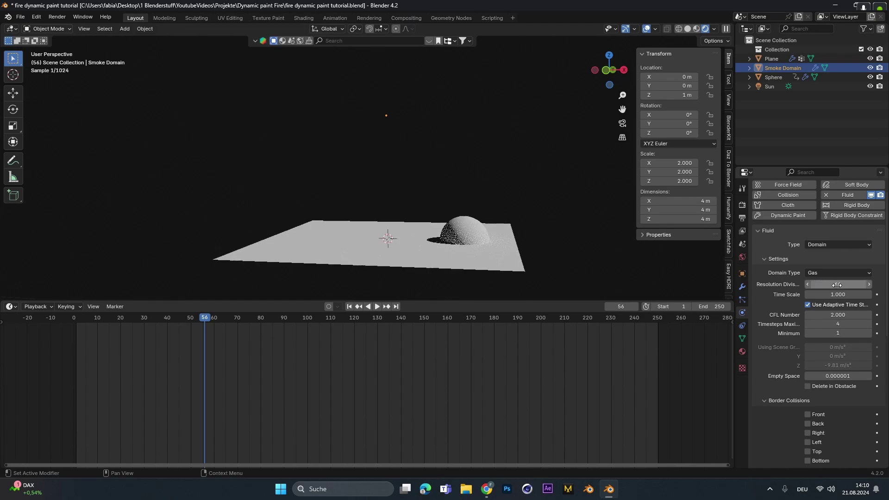
pyautogui.scroll(-10, 804, 293)
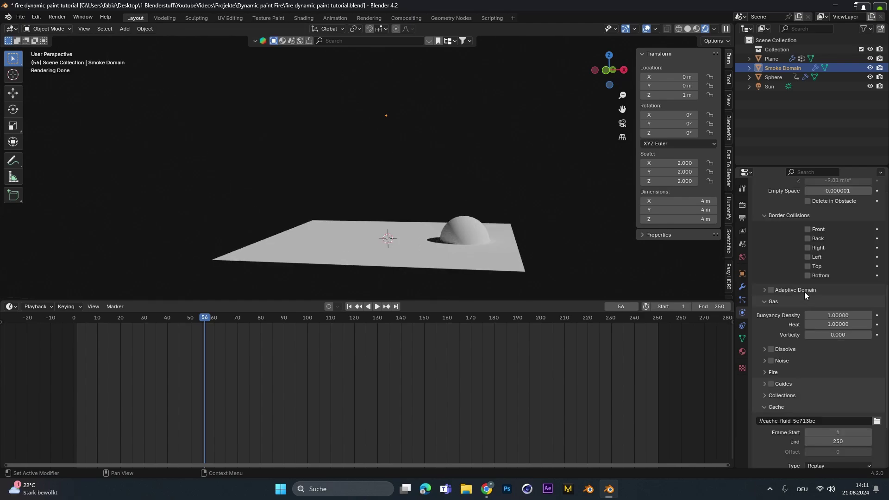
pyautogui.click(771, 290)
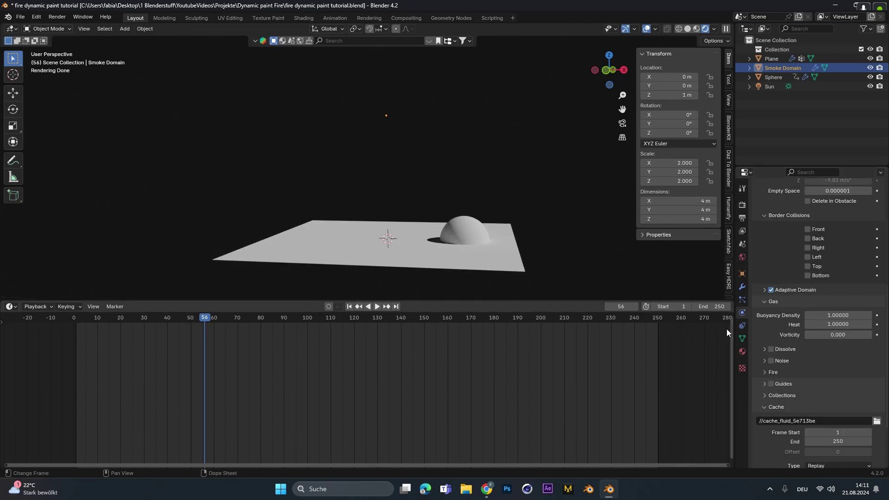
# Step: Enable Noise and set the domain cache to end at frame 100 with type All
pyautogui.scroll(-4, 815, 337)
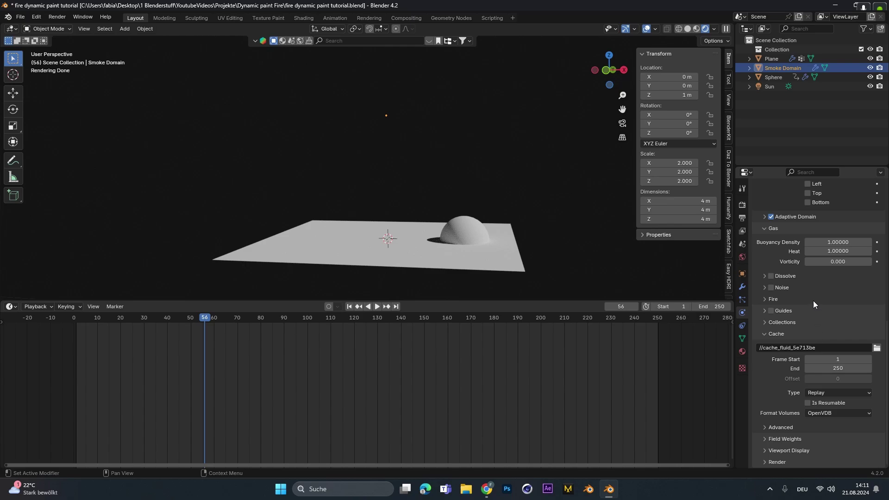
pyautogui.click(771, 287)
pyautogui.click(763, 285)
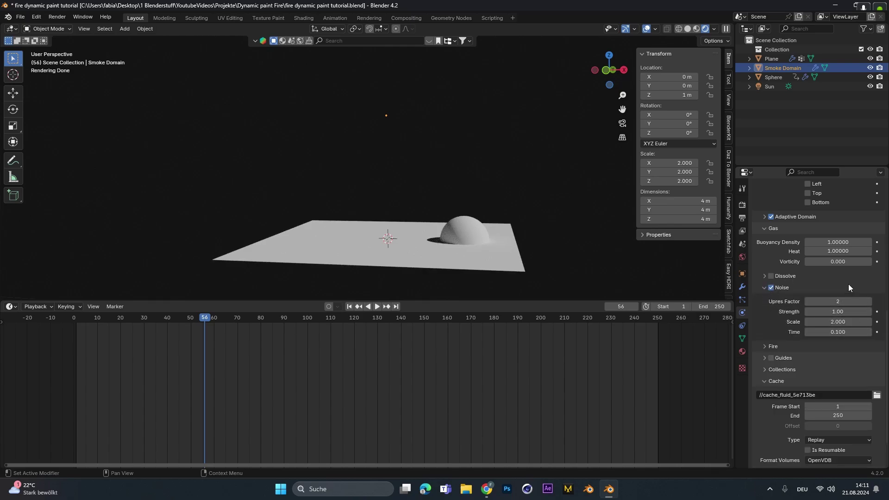
pyautogui.scroll(-3, 822, 347)
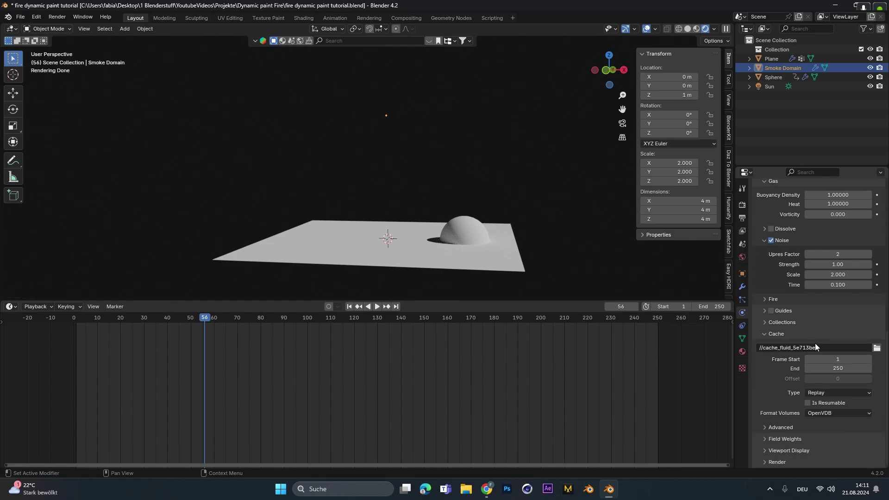
pyautogui.click(845, 368)
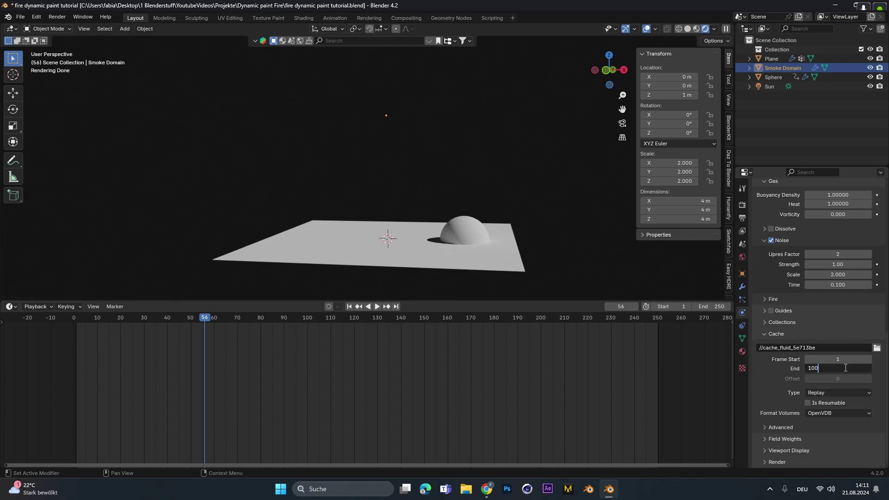
pyautogui.write('100')
pyautogui.press('Return')
pyautogui.click(816, 393)
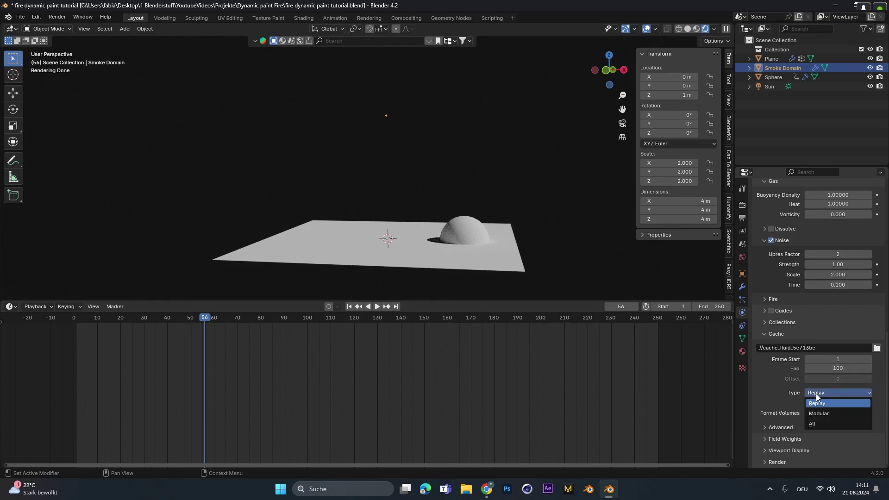
pyautogui.click(829, 423)
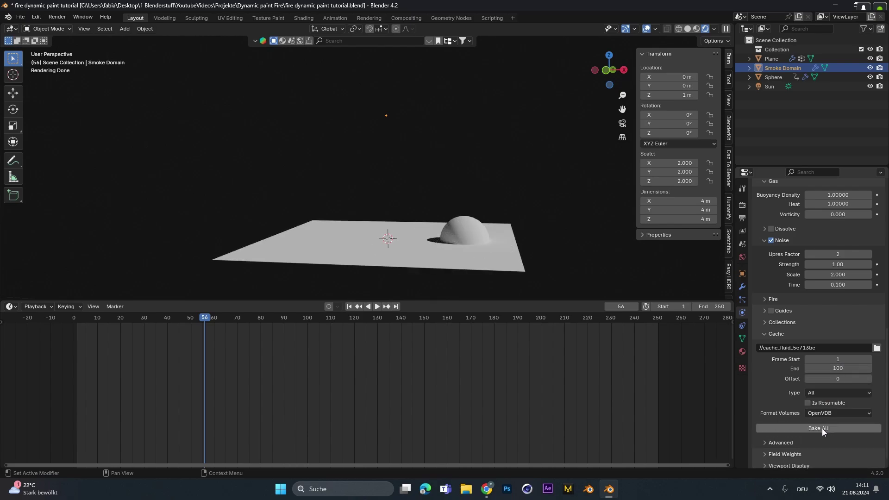
# Step: Bake All for the domain cache and orbit around the baked, noisy smoke
pyautogui.click(821, 428)
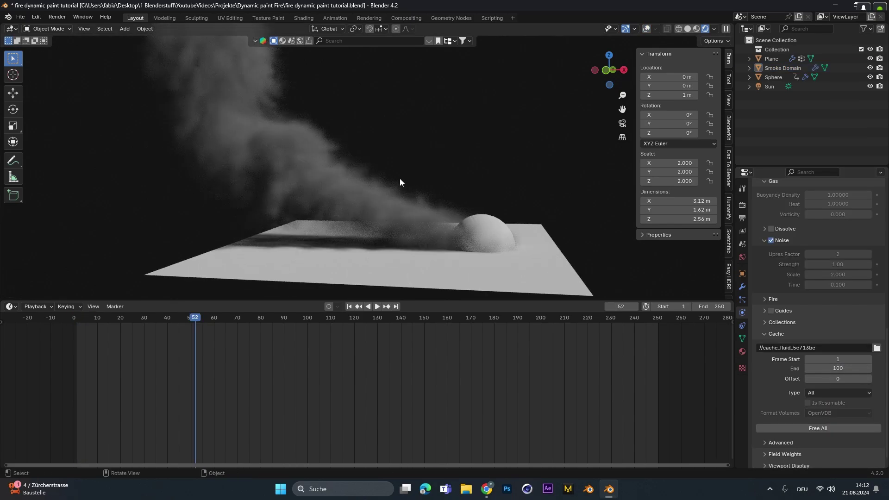
pyautogui.moveTo(332, 190); pyautogui.dragTo(428, 220, button='middle')
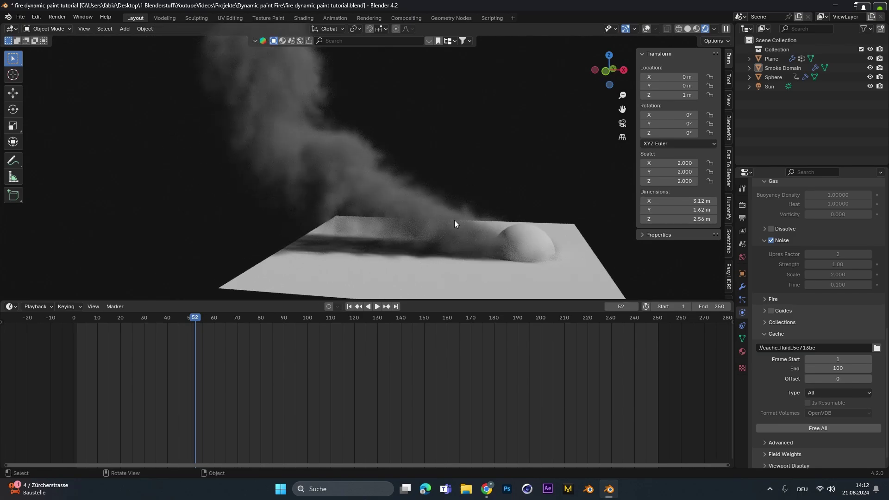
pyautogui.moveTo(454, 221); pyautogui.dragTo(404, 204, button='middle')
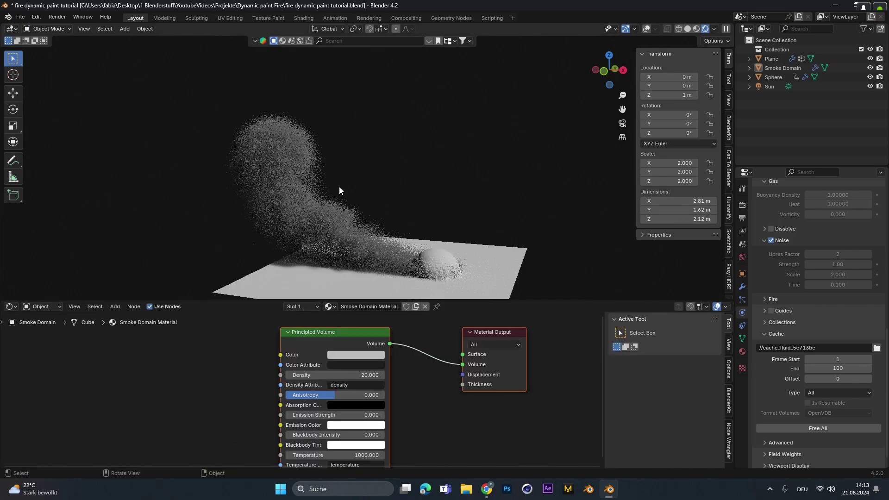
# Step: Pick a light cyan Principled Volume colour for the Smoke Domain material
pyautogui.click(759, 68)
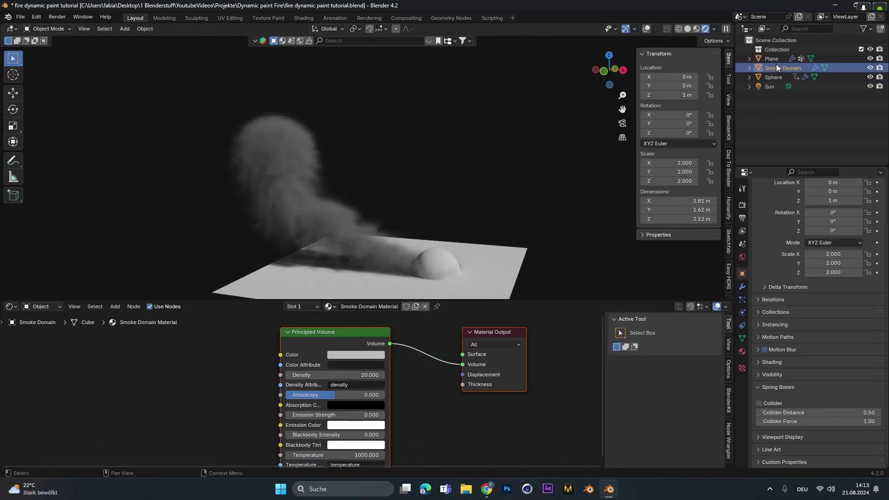
pyautogui.click(10, 306)
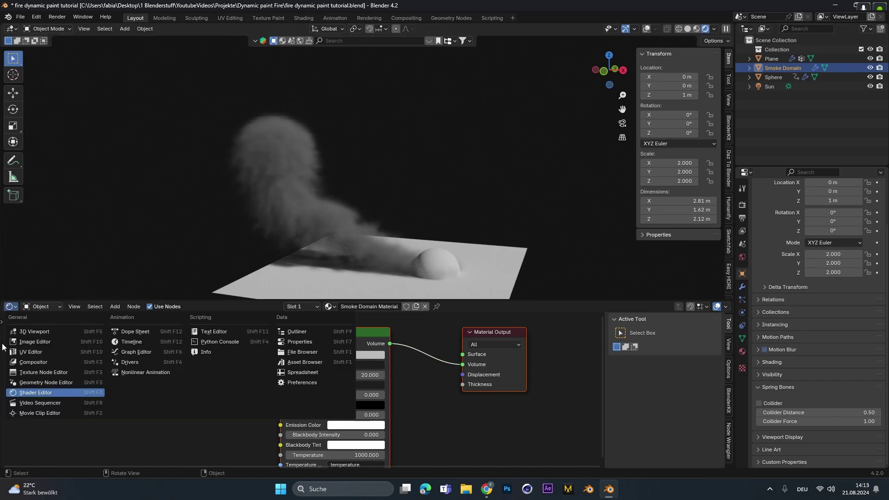
pyautogui.click(377, 356)
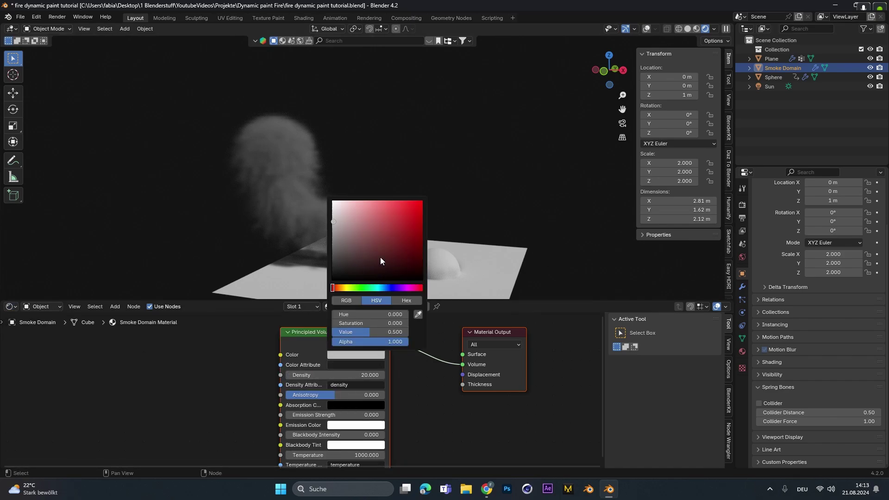
pyautogui.click(393, 216)
pyautogui.moveTo(393, 215); pyautogui.dragTo(354, 209)
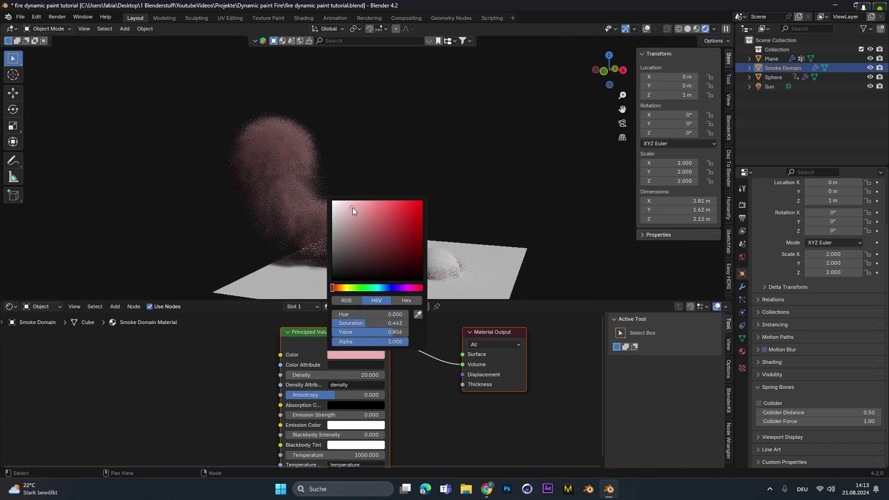
# Step: Try volume density 30, then set it back to 20 and pull the view back
pyautogui.click(361, 375)
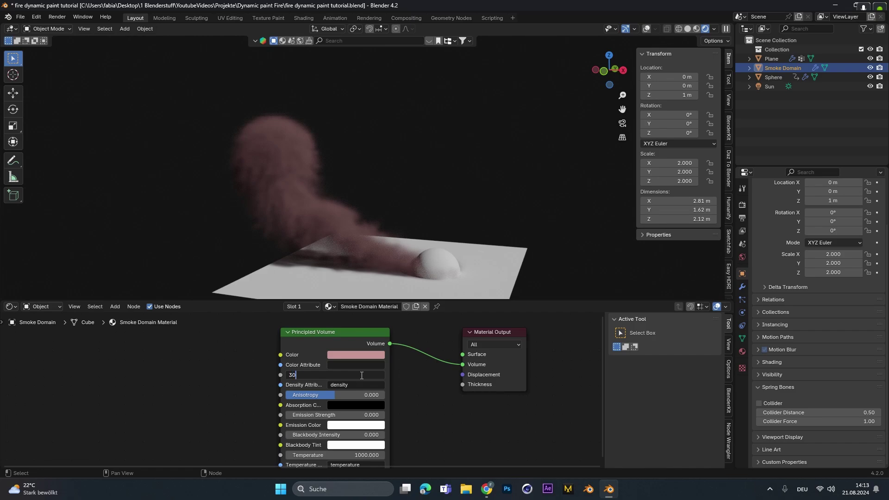
pyautogui.write('30')
pyautogui.press('Return')
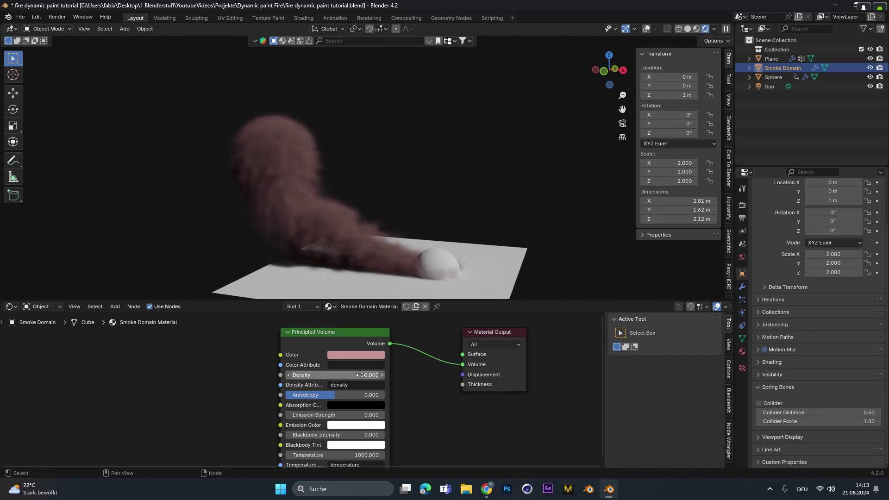
pyautogui.click(362, 375)
pyautogui.write('2')
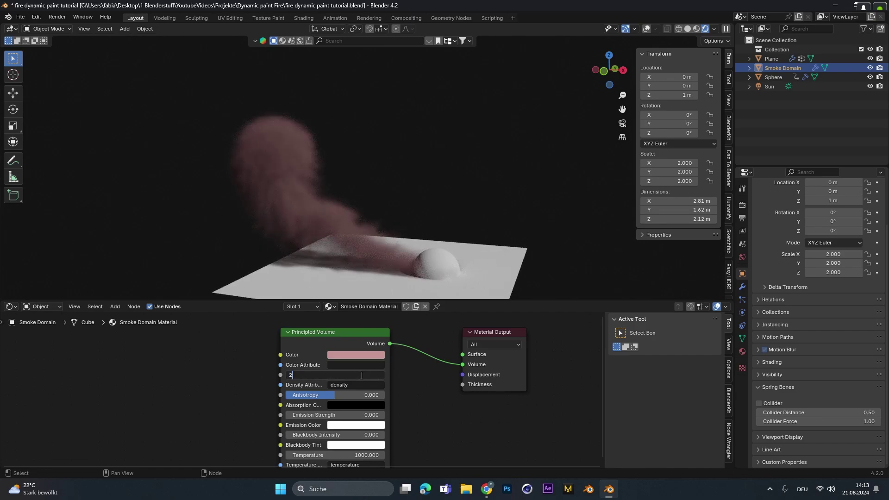
pyautogui.write('0')
pyautogui.press('Return')
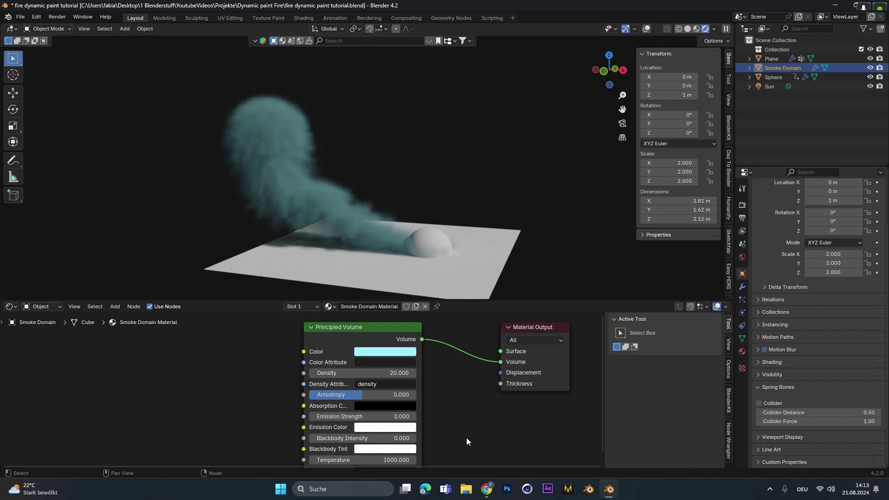
pyautogui.moveTo(429, 235); pyautogui.dragTo(422, 234, button='middle')
pyautogui.scroll(3, 420, 237)
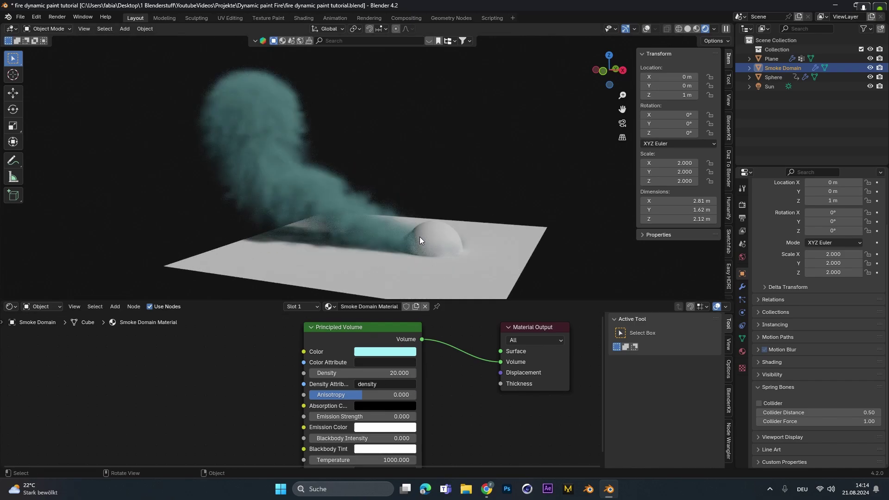